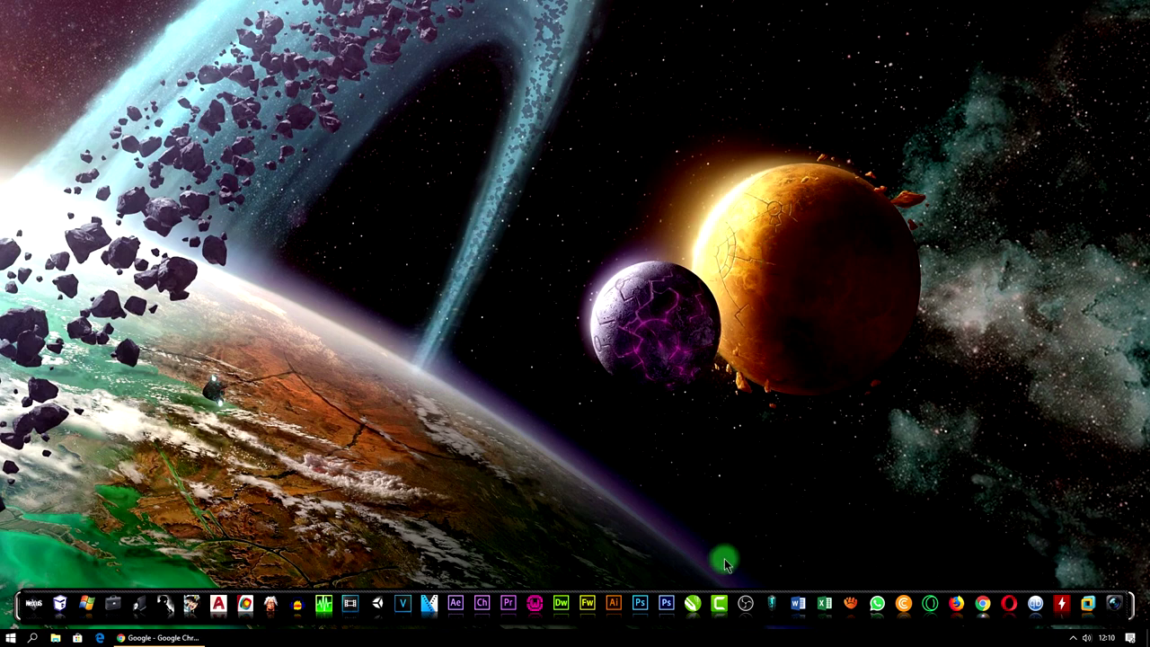
Launch Excel and open a blank workbook filling the screen
click(824, 602)
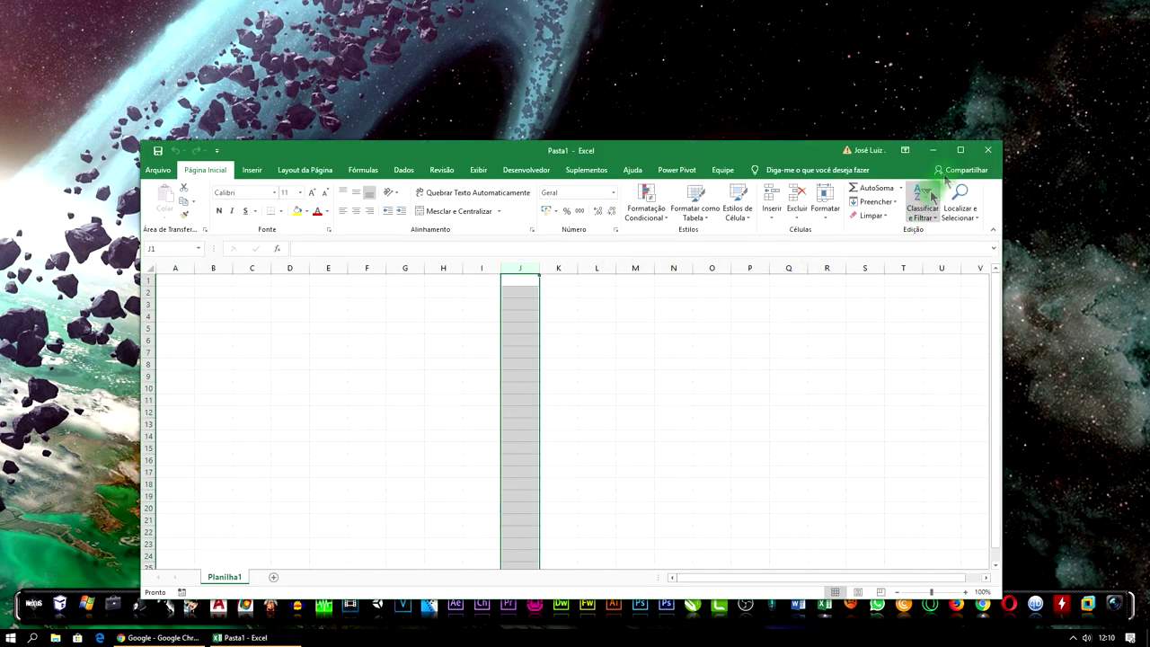
click(960, 149)
click(315, 154)
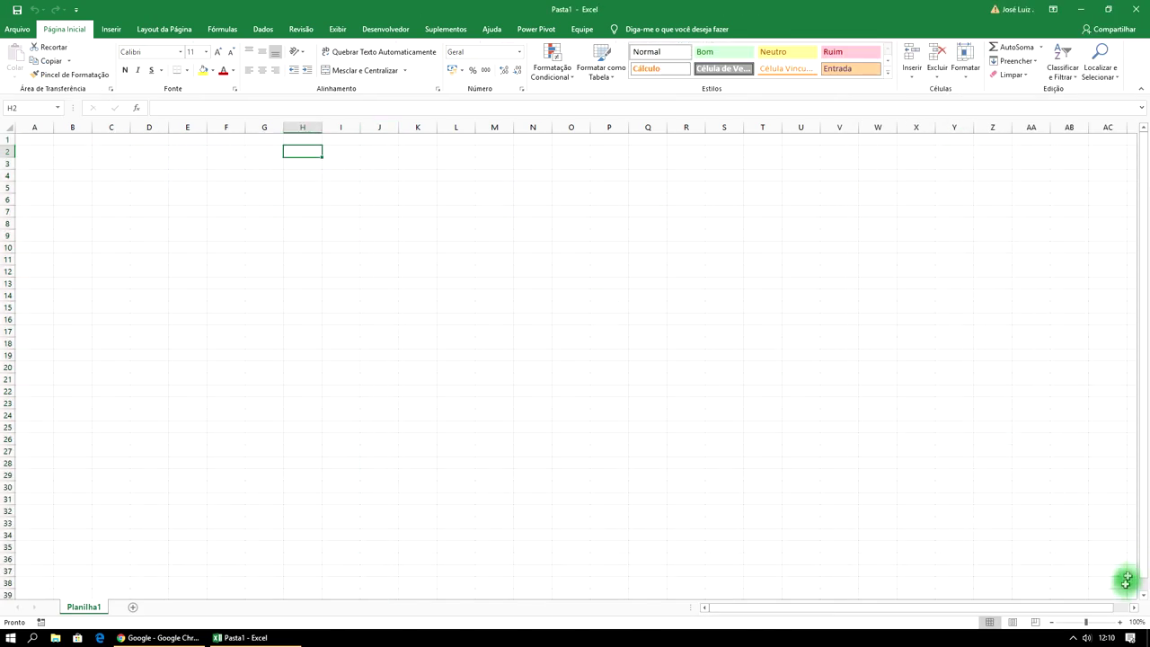
Zoom the sheet in with the status-bar + button and select cell A2
click(1119, 623)
click(1120, 623)
click(1120, 623)
click(1120, 623)
click(1120, 623)
click(1119, 623)
click(1120, 623)
click(1119, 623)
click(1120, 623)
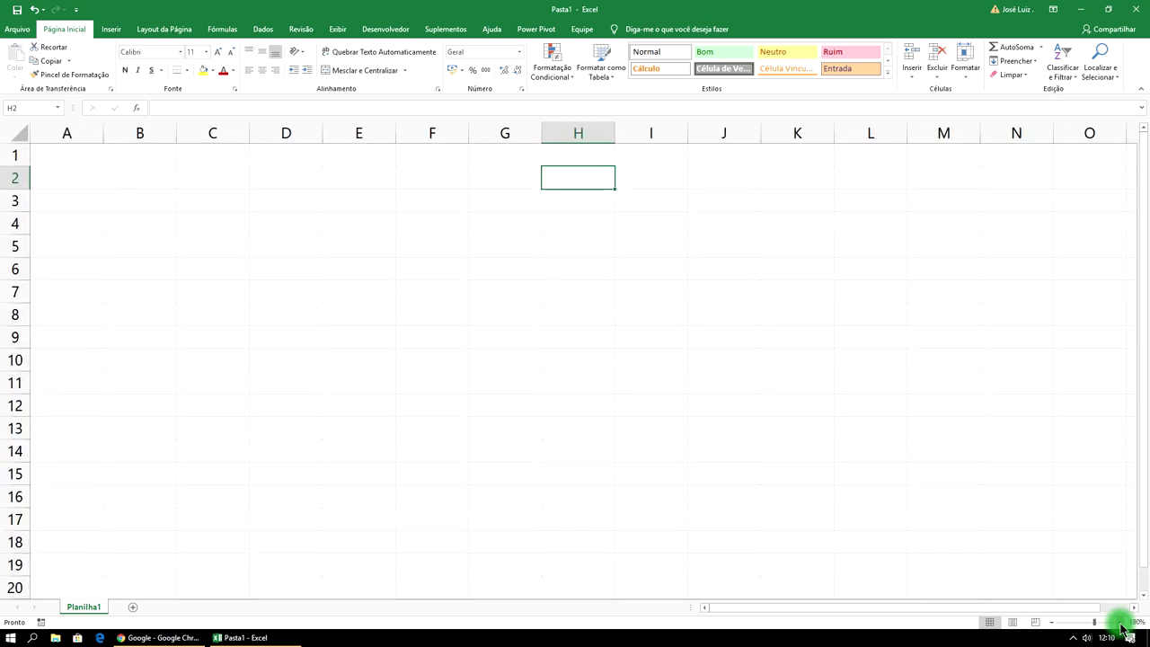
click(1119, 624)
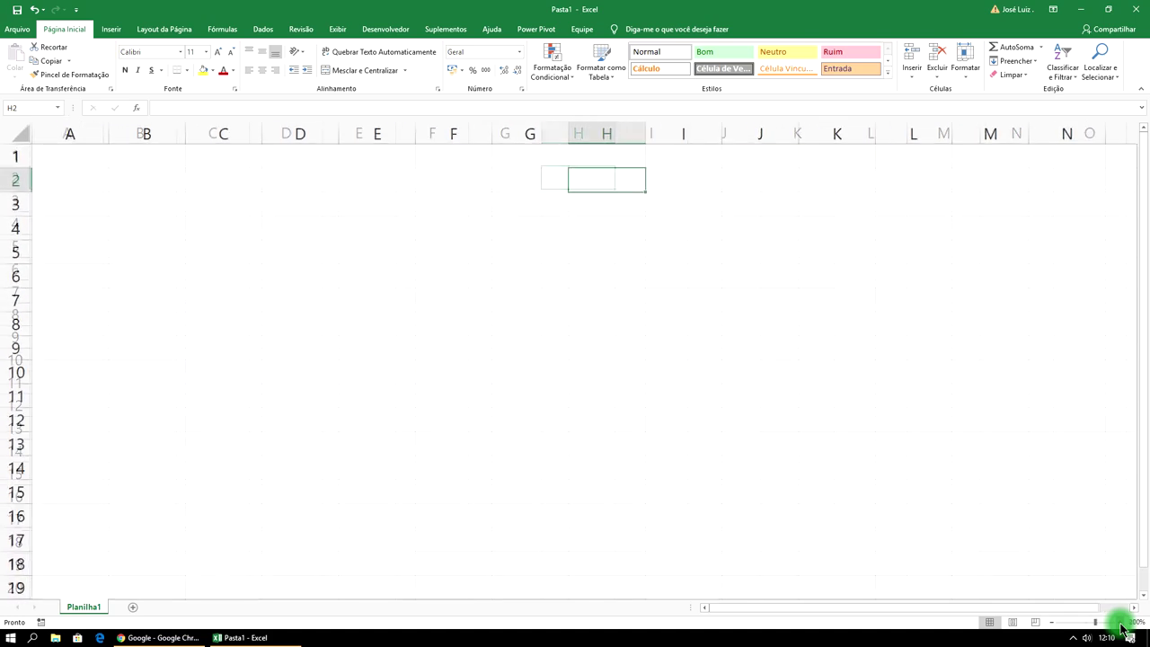
click(68, 183)
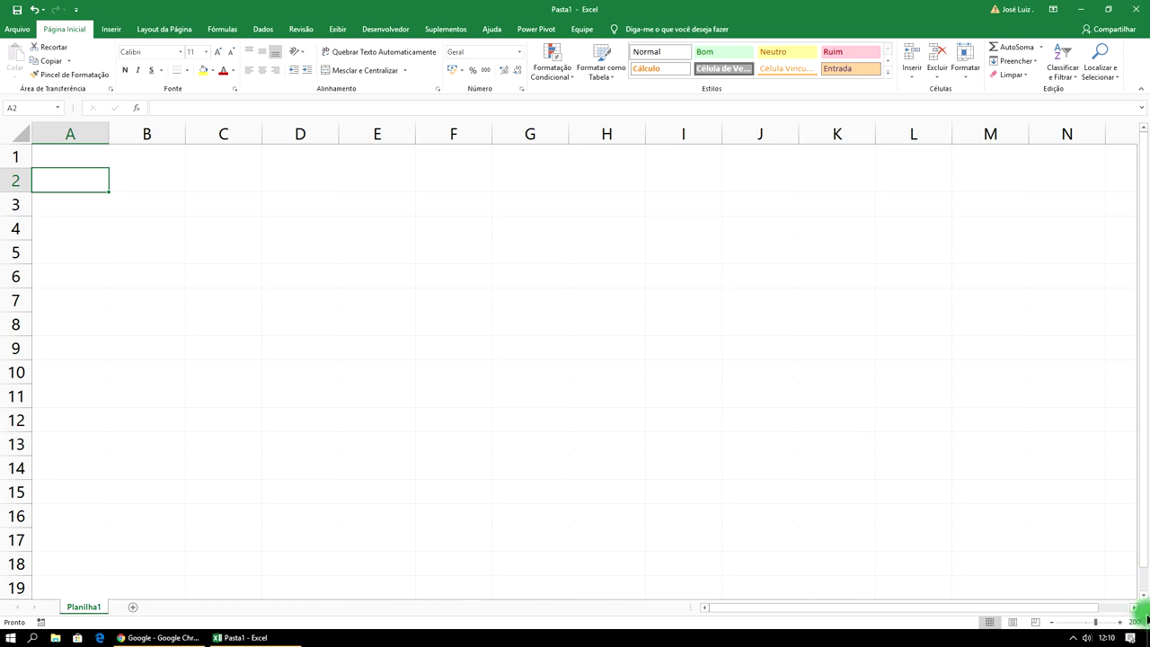
click(1120, 625)
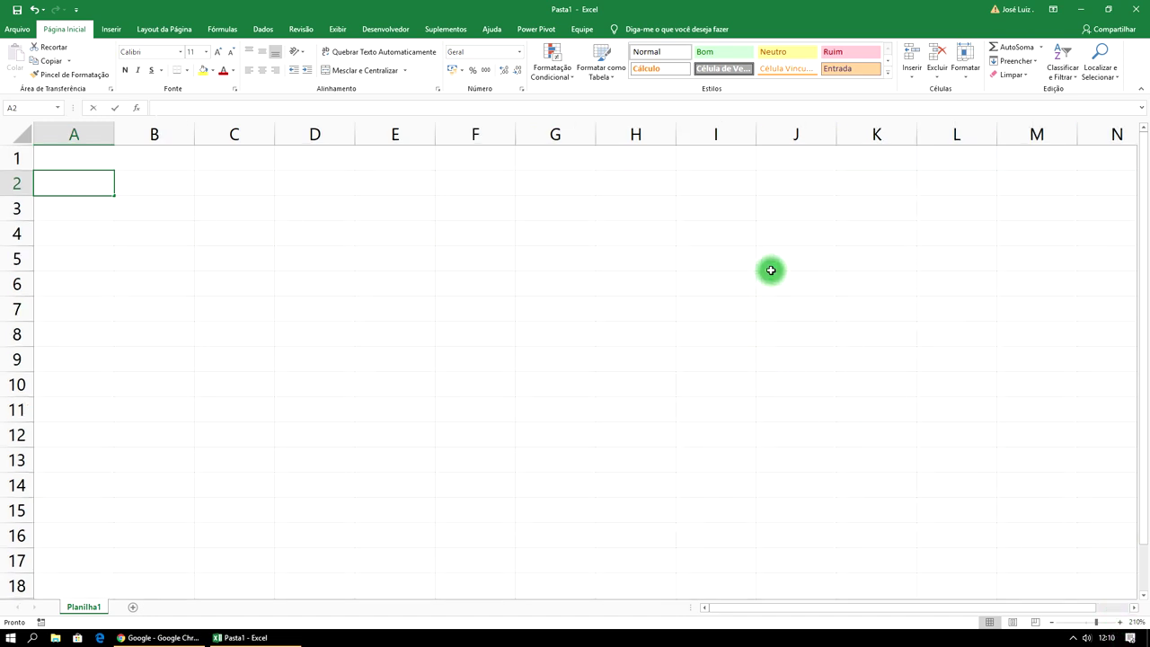
Enter the headings Valor, Taxa and Total in A2:C2, and 10% in C1
text(Valor)
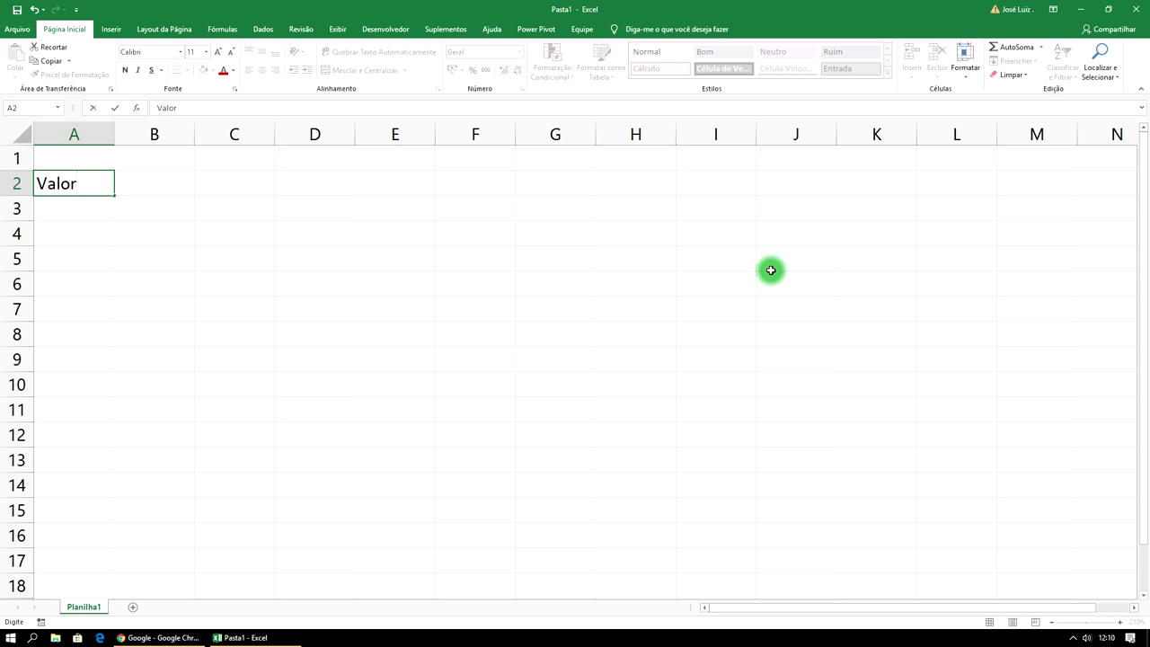
key(Tab)
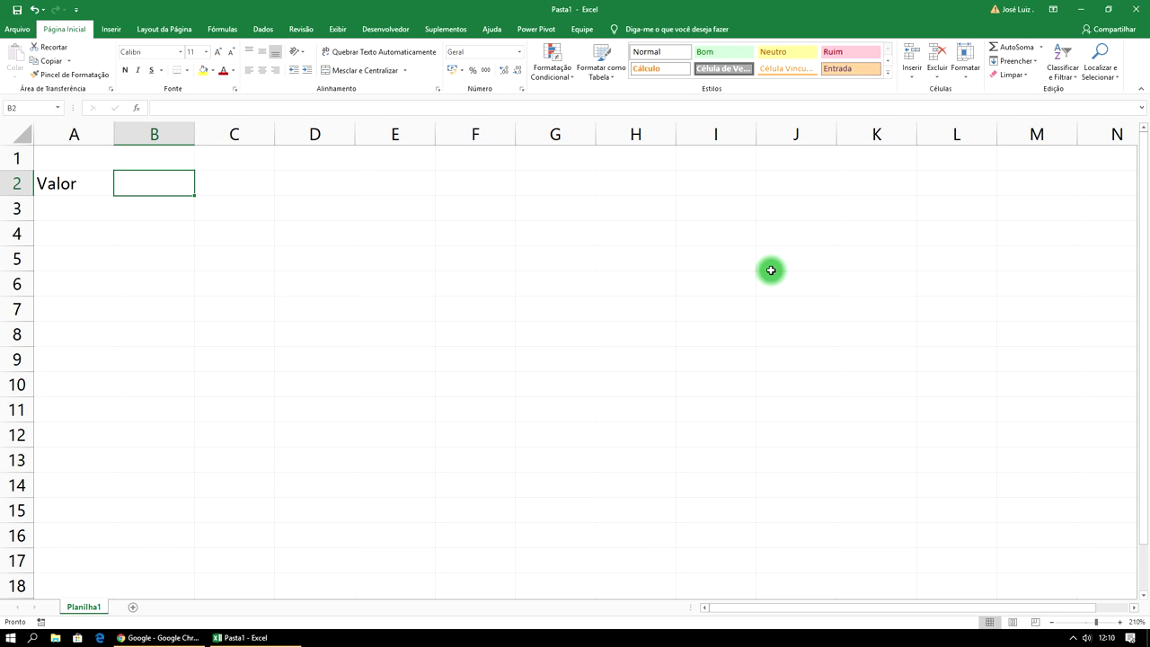
text(Taxa)
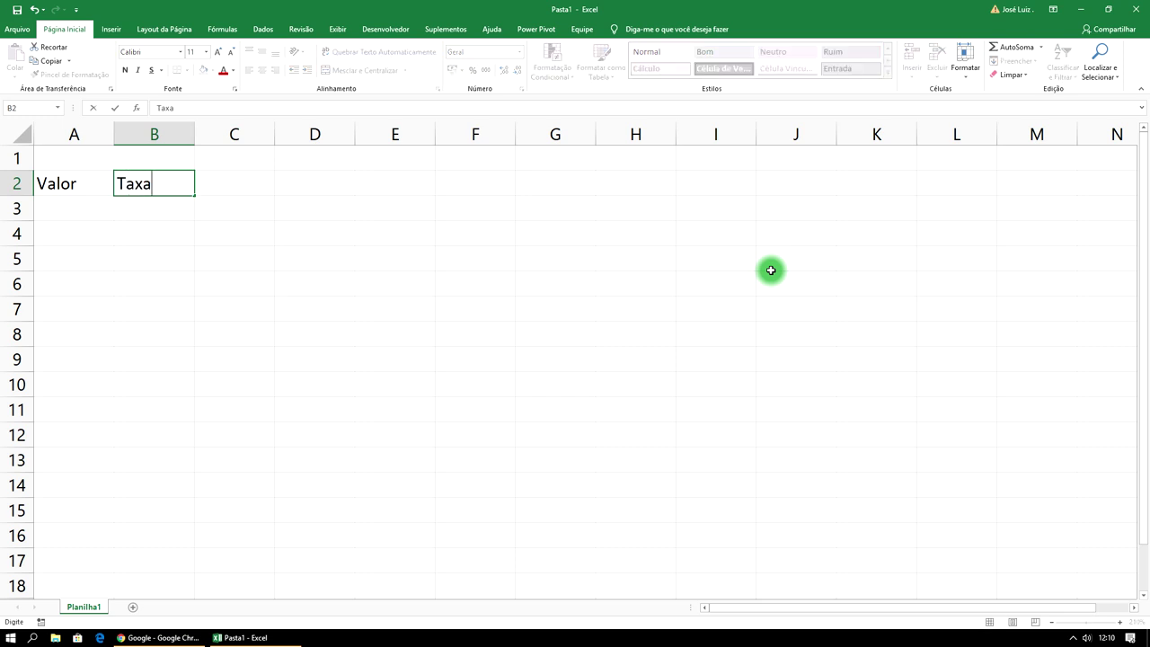
key(Tab)
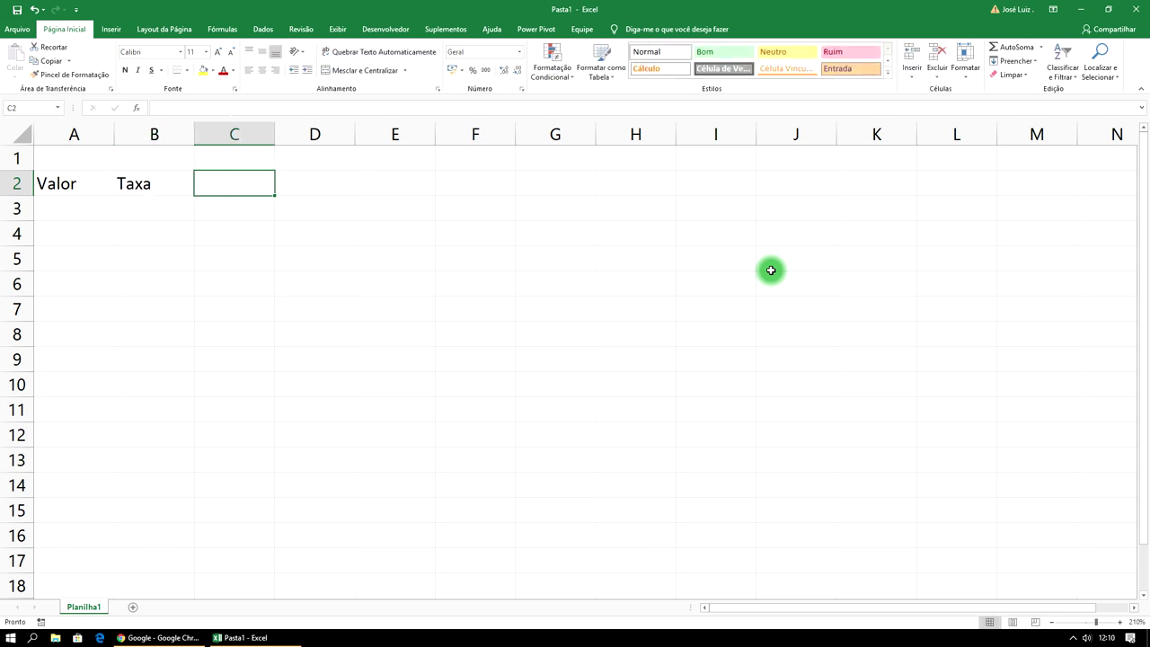
text(Total)
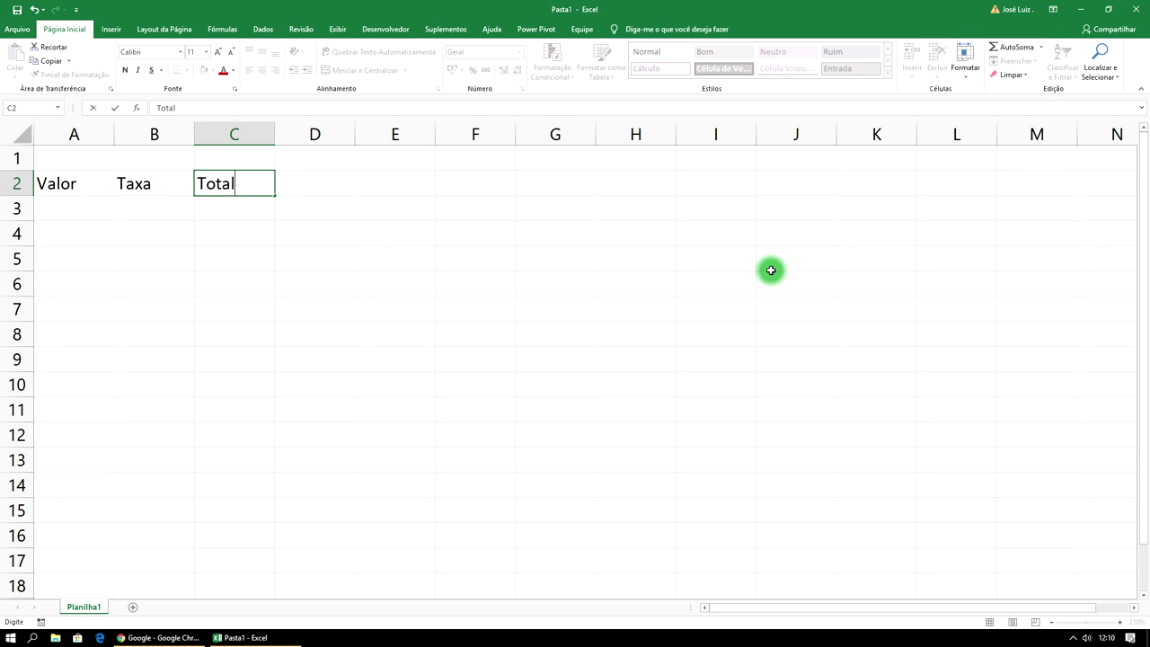
click(246, 156)
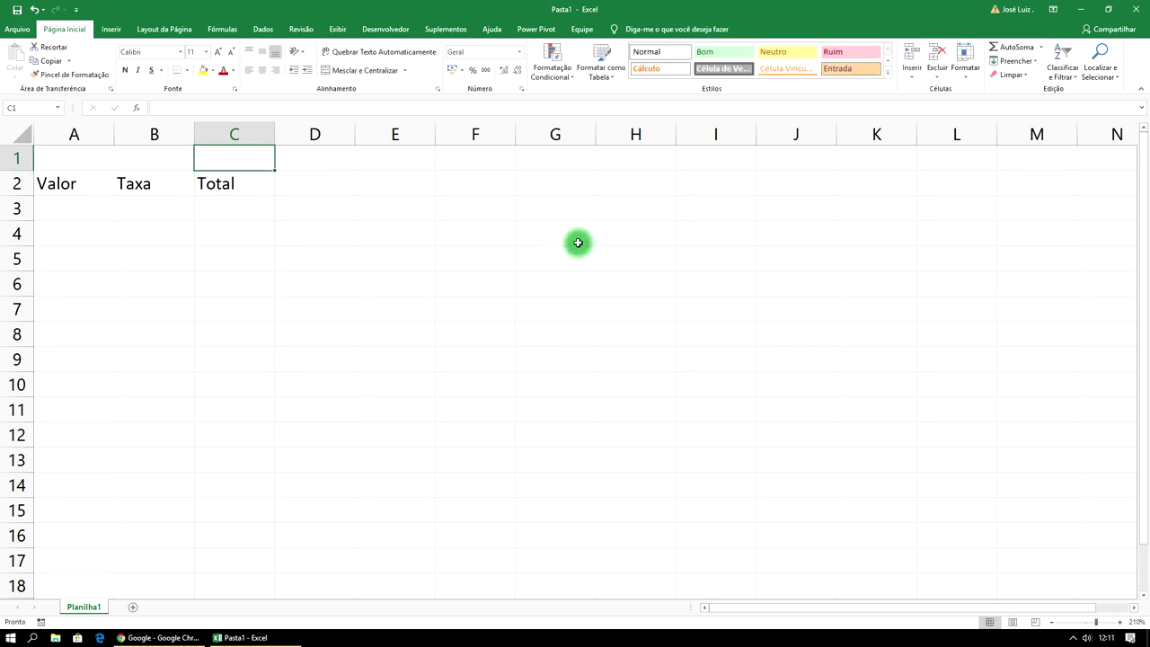
text(10)
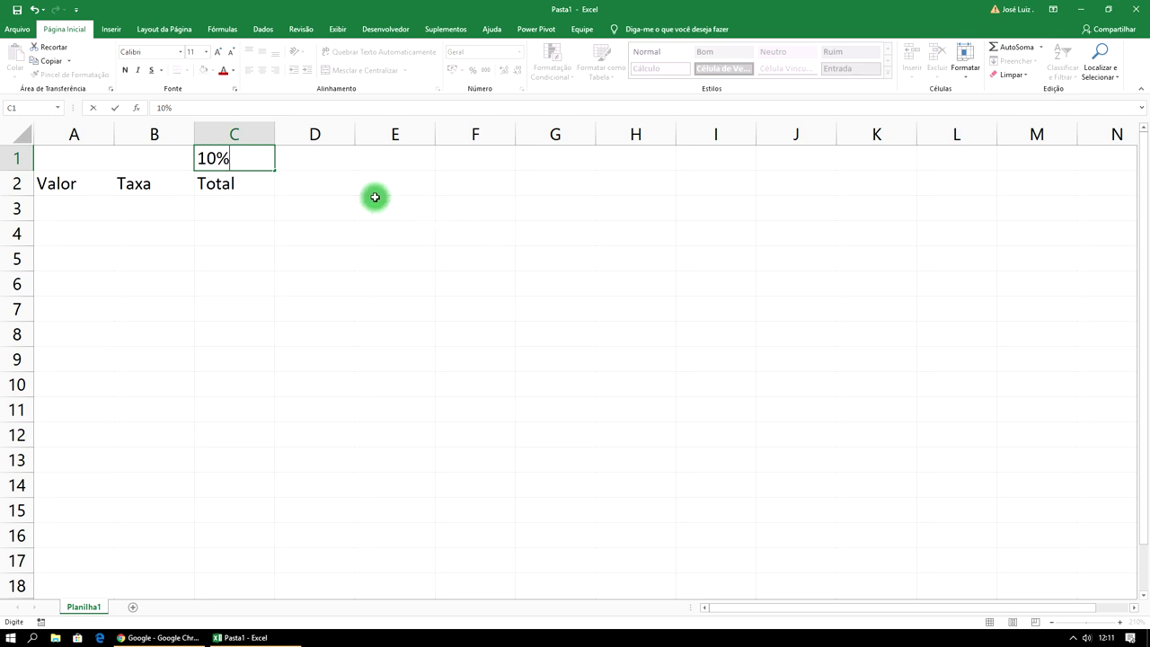
click(301, 176)
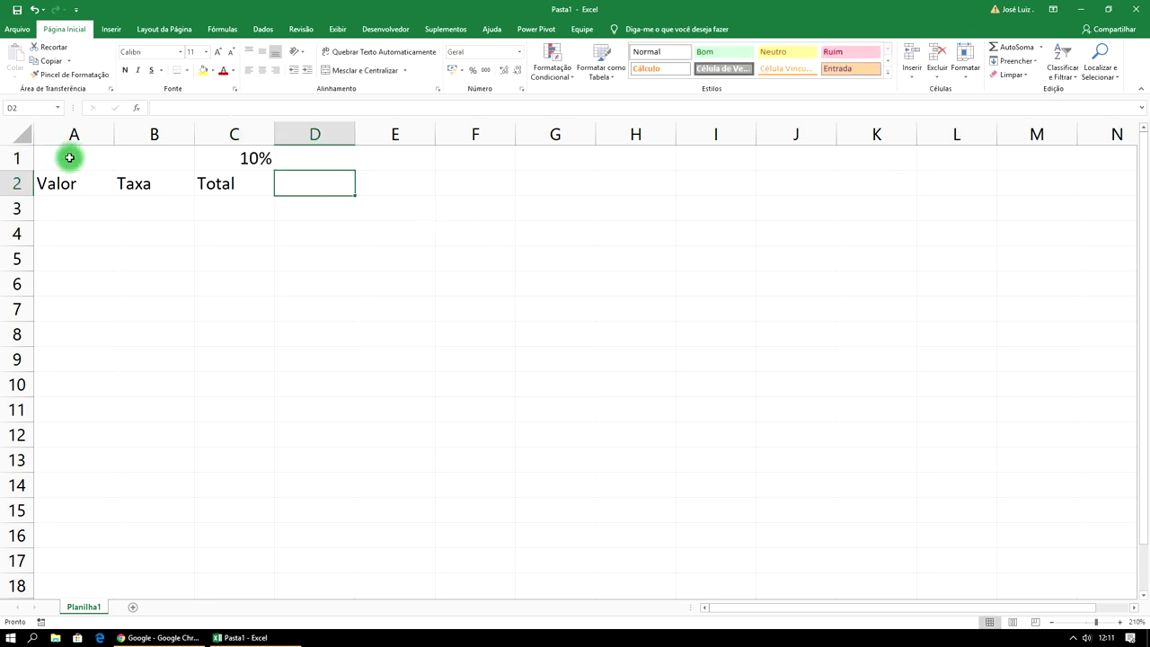
Merge and centre A1:B1 and type the title 'Sistema de Juros'
drag(66, 155, 131, 154)
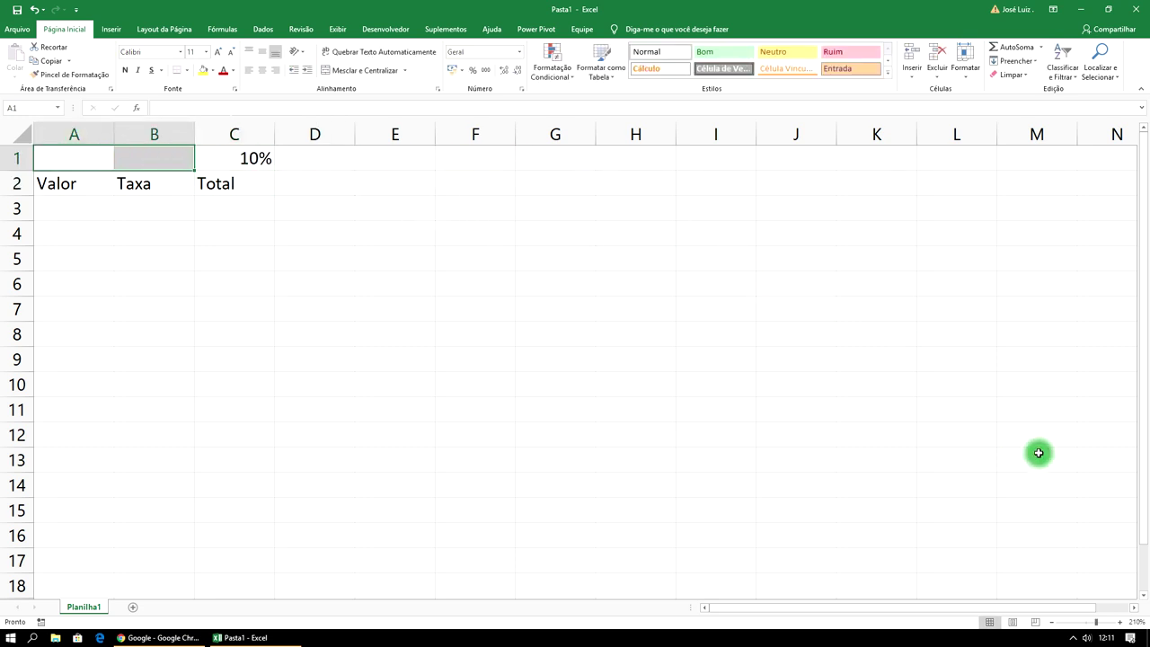
click(1118, 621)
click(1118, 621)
click(1118, 622)
click(1118, 621)
click(1118, 621)
click(1121, 621)
click(1121, 622)
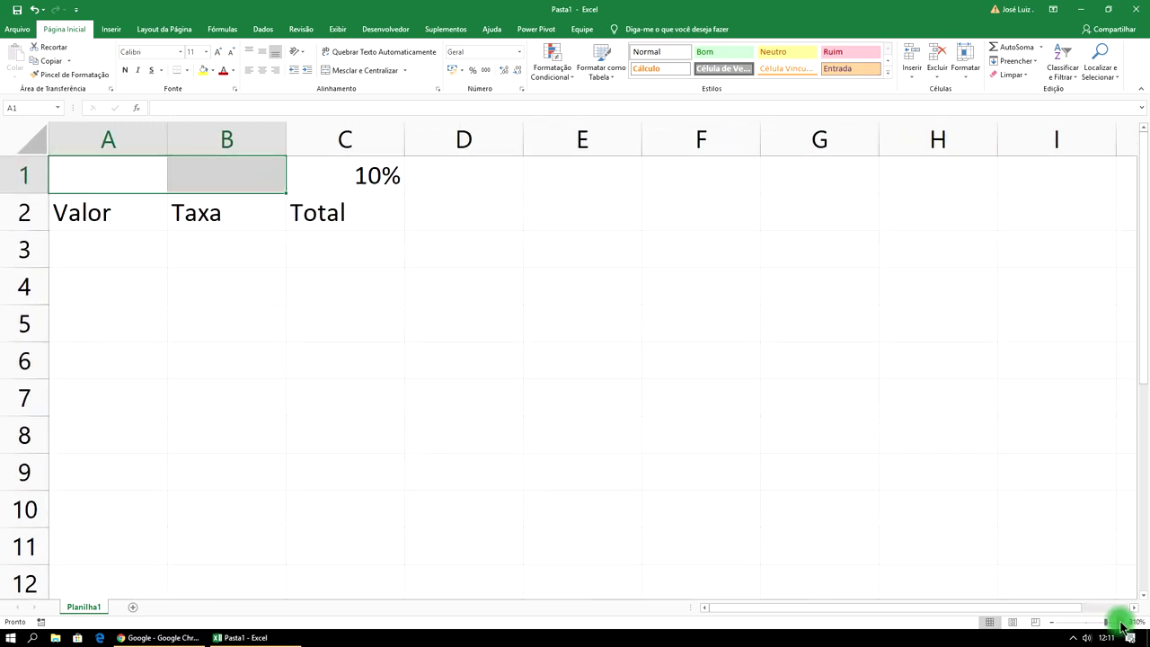
click(1121, 622)
click(1121, 622)
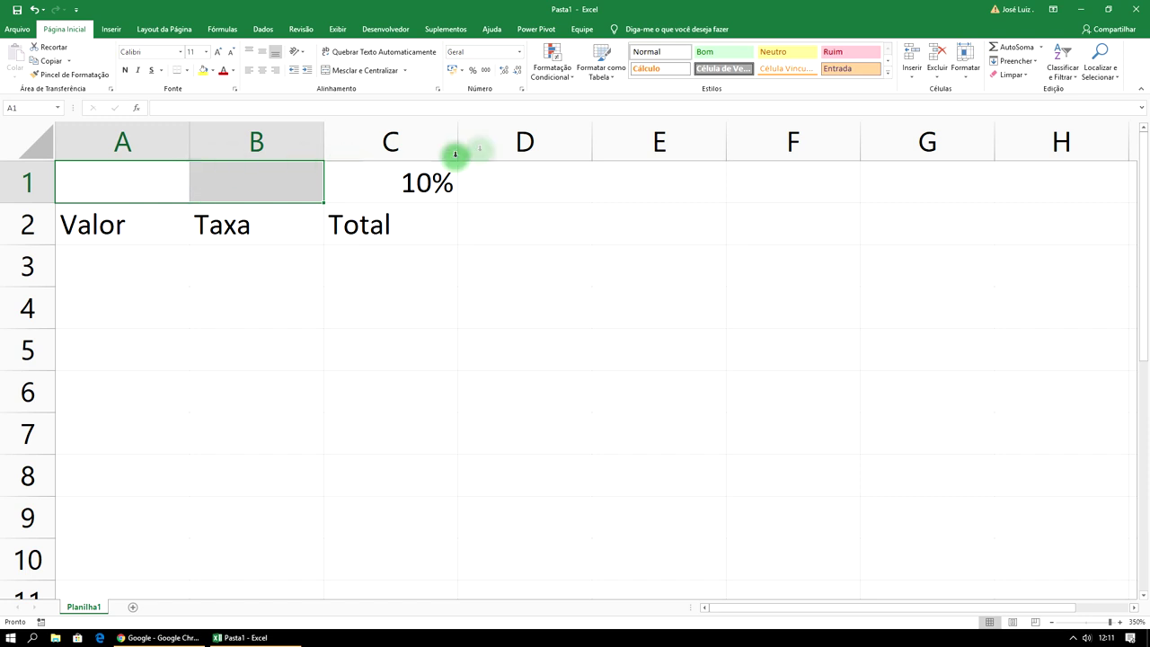
click(390, 76)
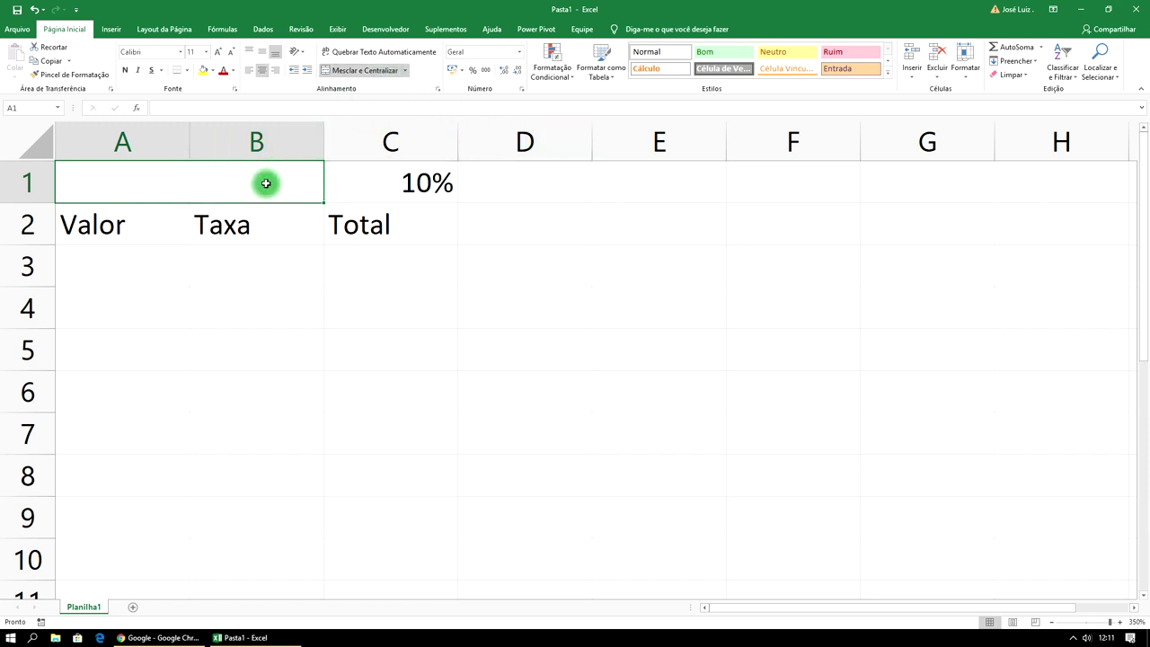
text(Sistema de Juros)
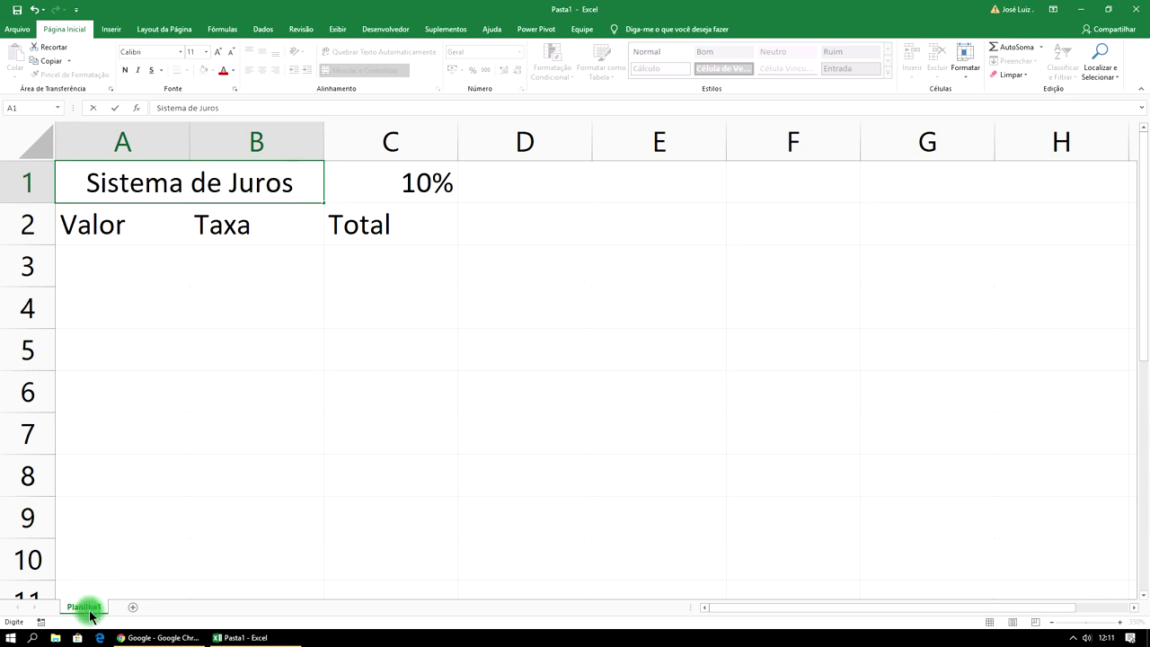
Rename the worksheet to 'Sistema de Juros'
right_click(87, 608)
click(148, 498)
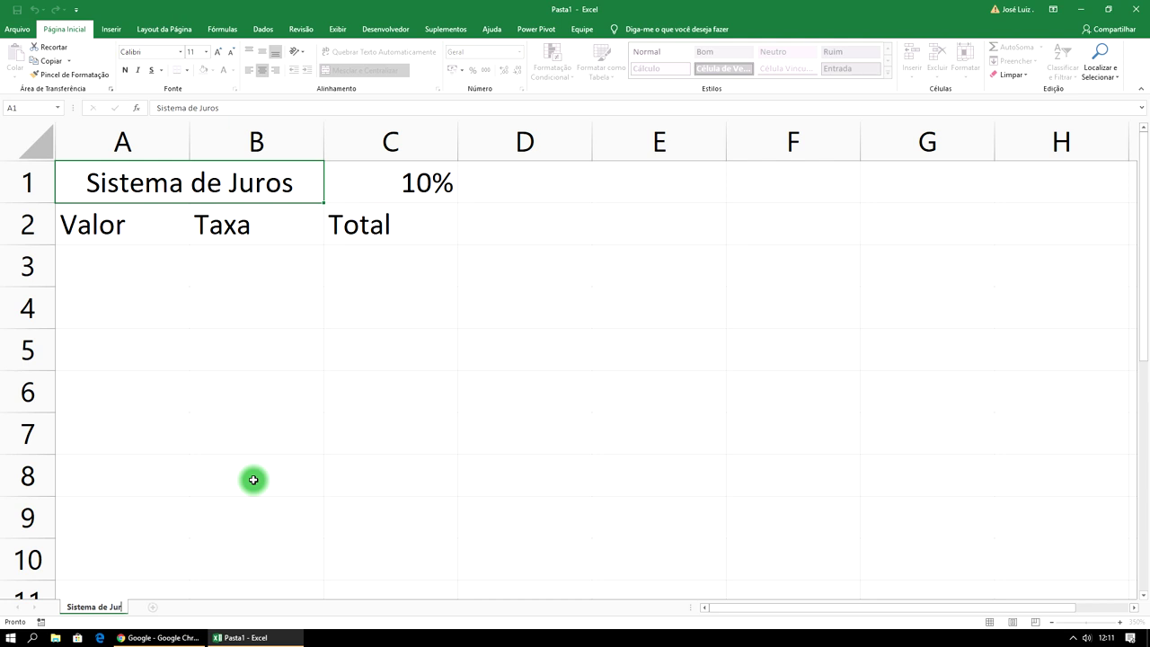
click(253, 480)
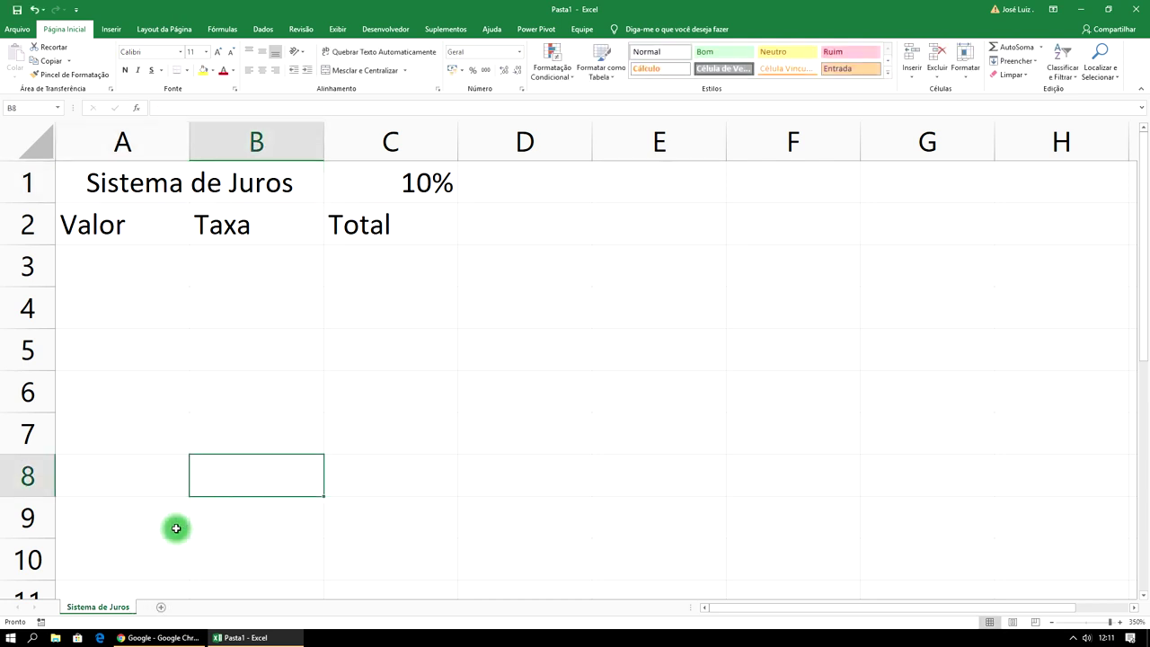
Set the sheet's tab colour to green
right_click(111, 608)
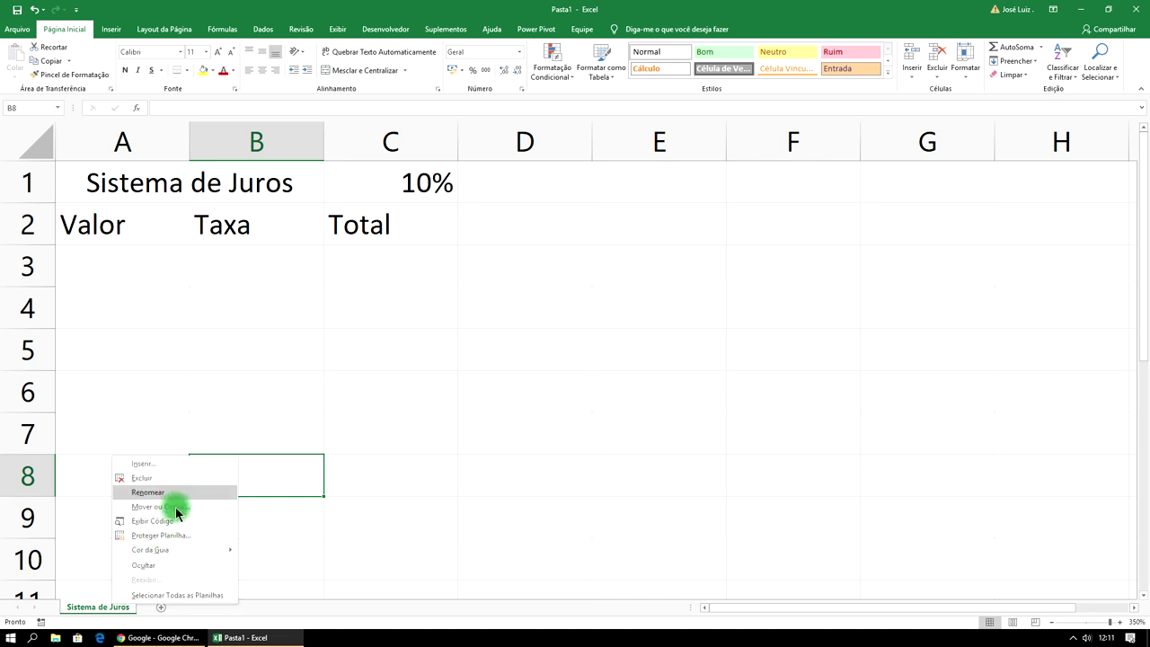
mouse_move(170, 549)
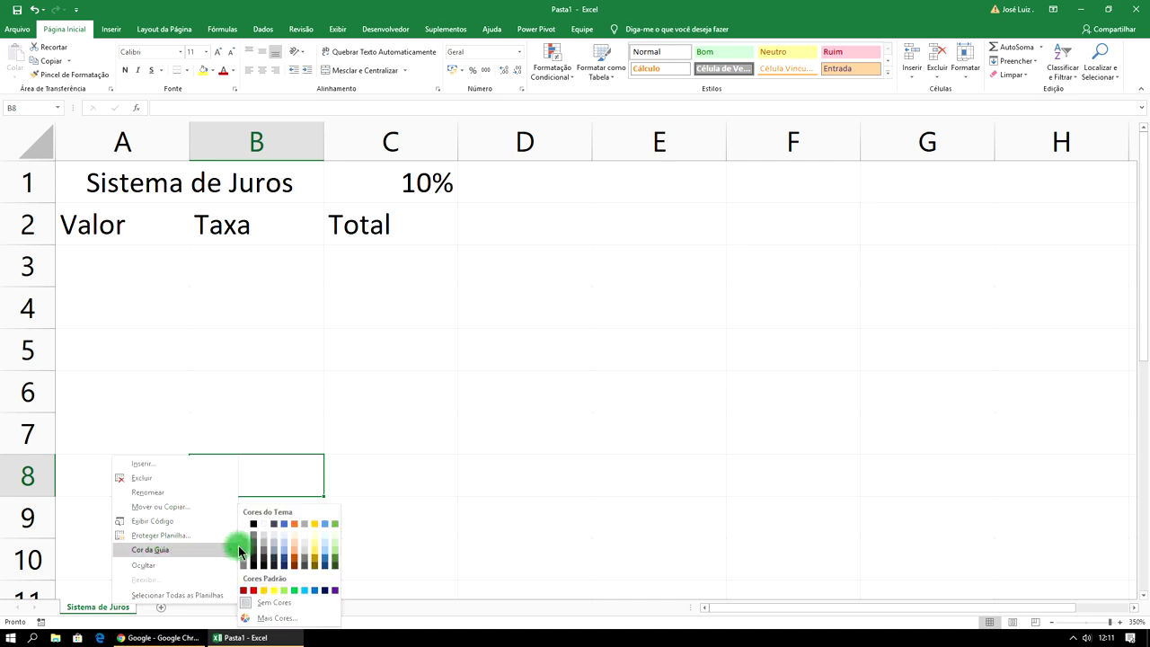
click(330, 528)
click(318, 435)
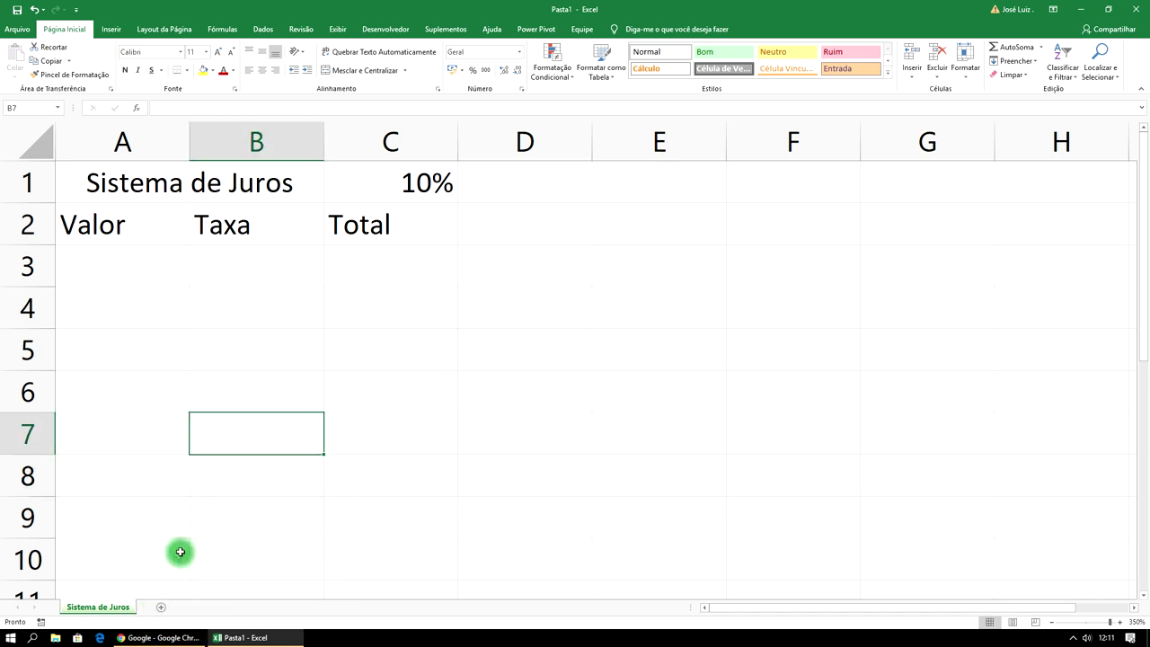
Add a second worksheet, Planilha2, then return to the Sistema de Juros sheet
click(161, 607)
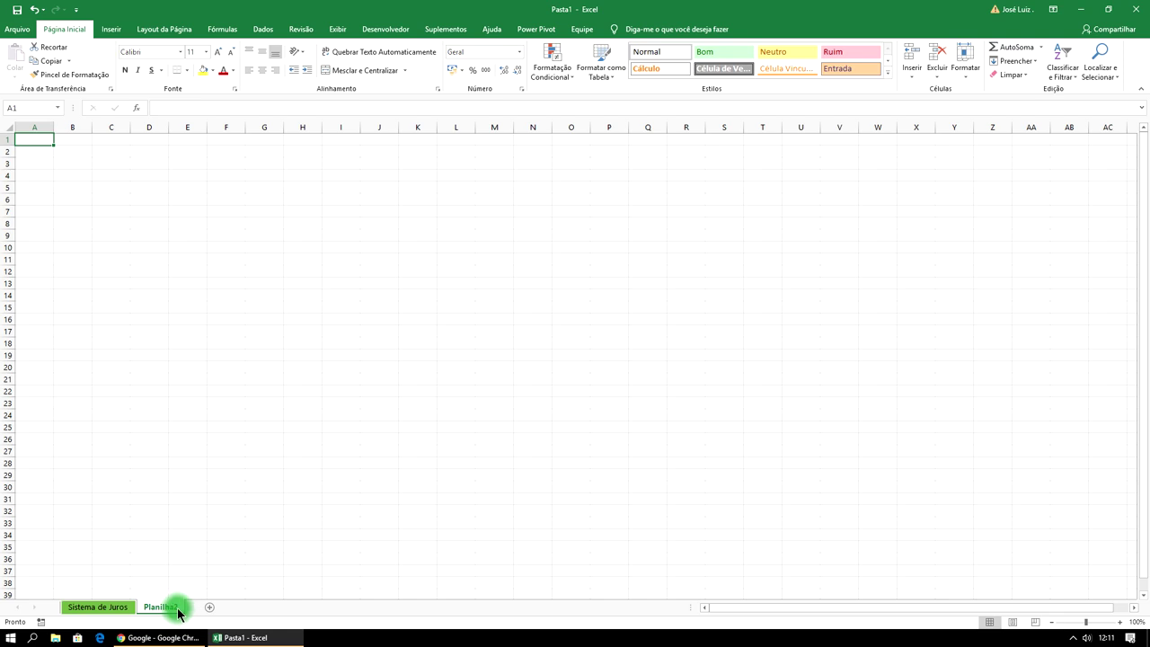
click(101, 608)
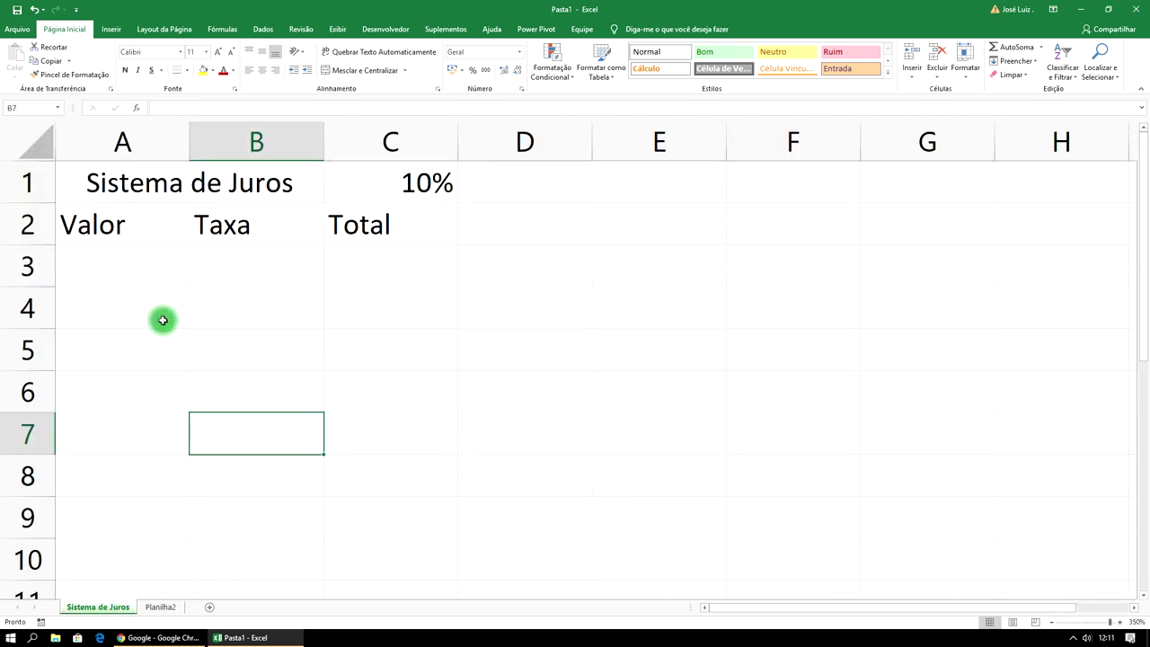
click(104, 278)
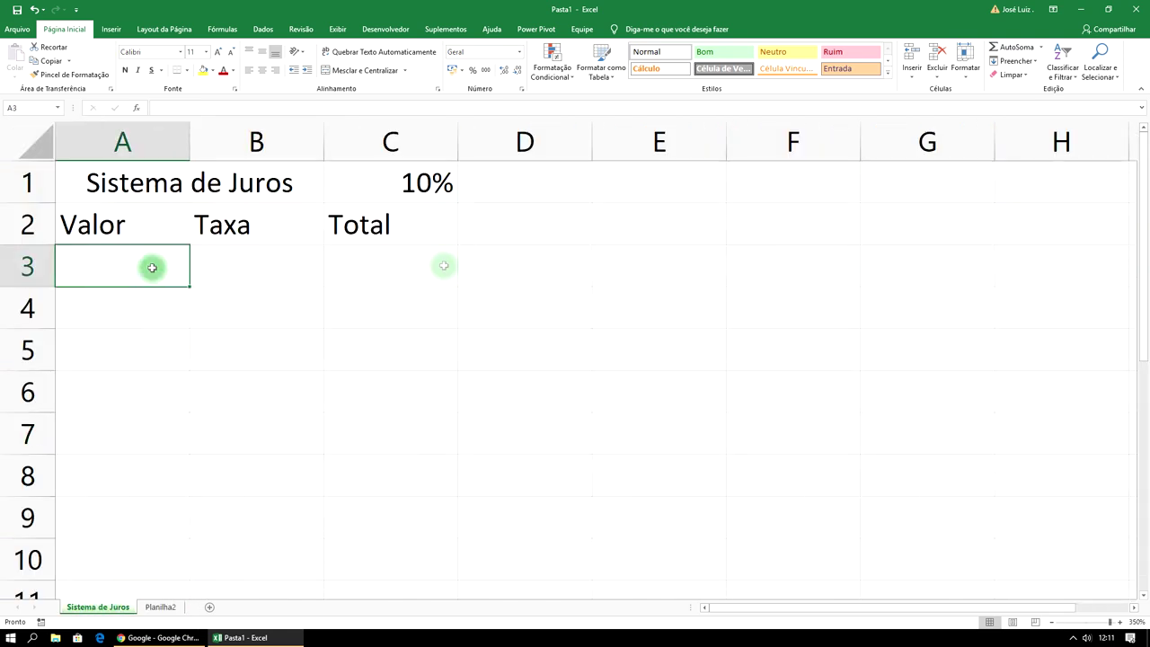
Enter 100 as the Valor in cell A3
text(100)
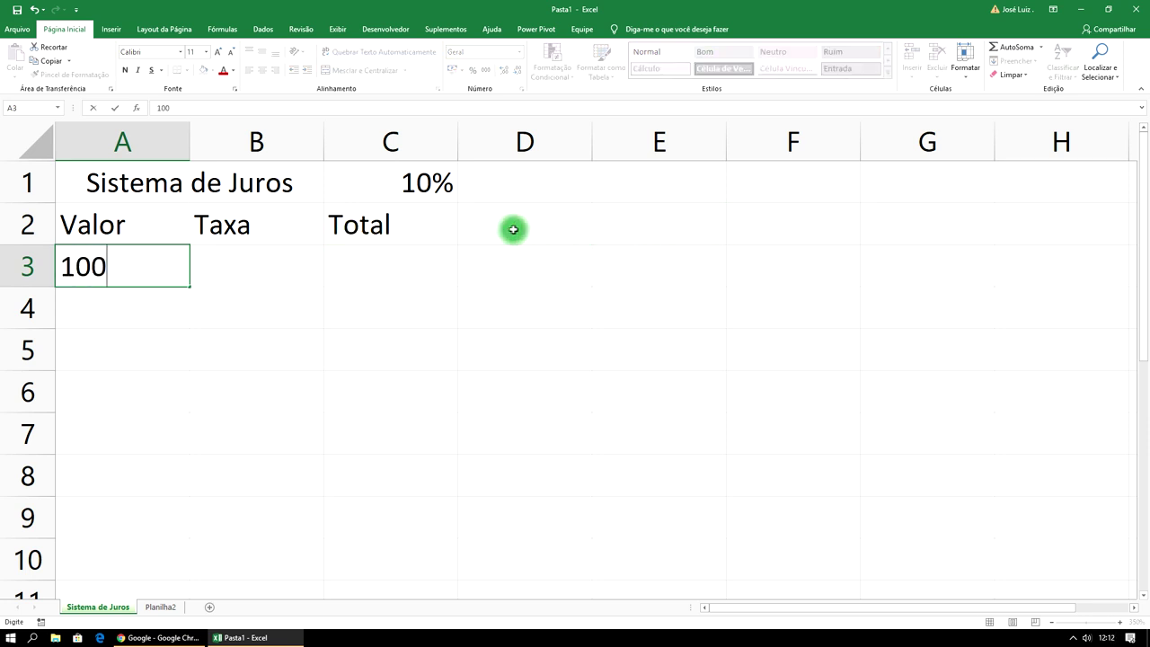
click(257, 364)
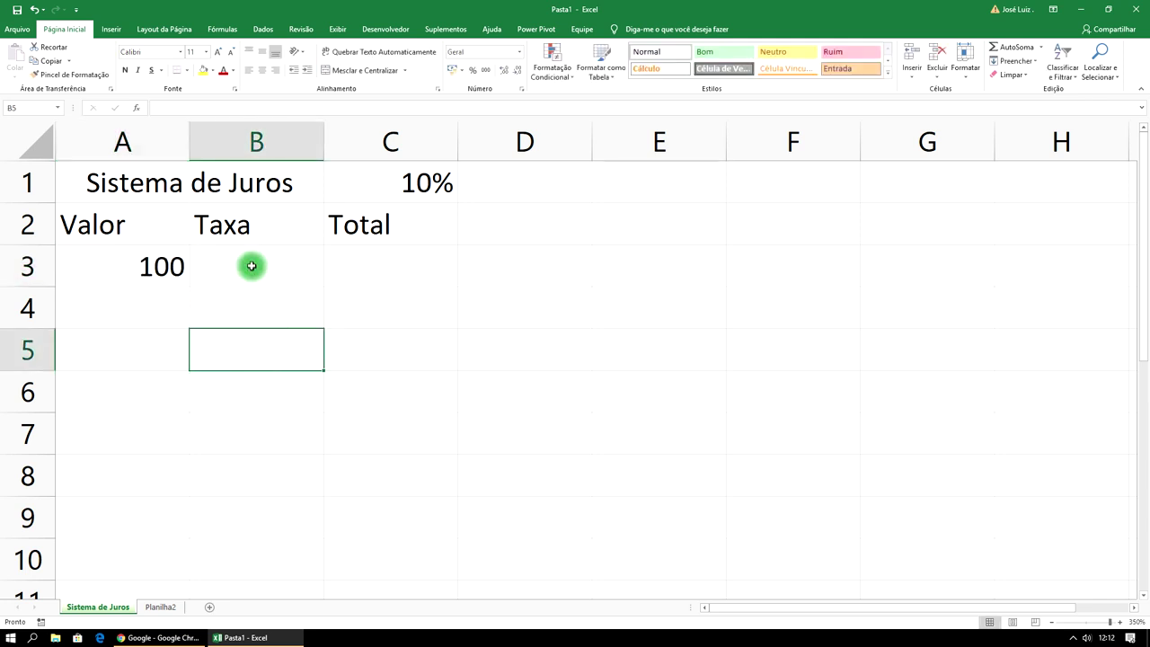
click(249, 262)
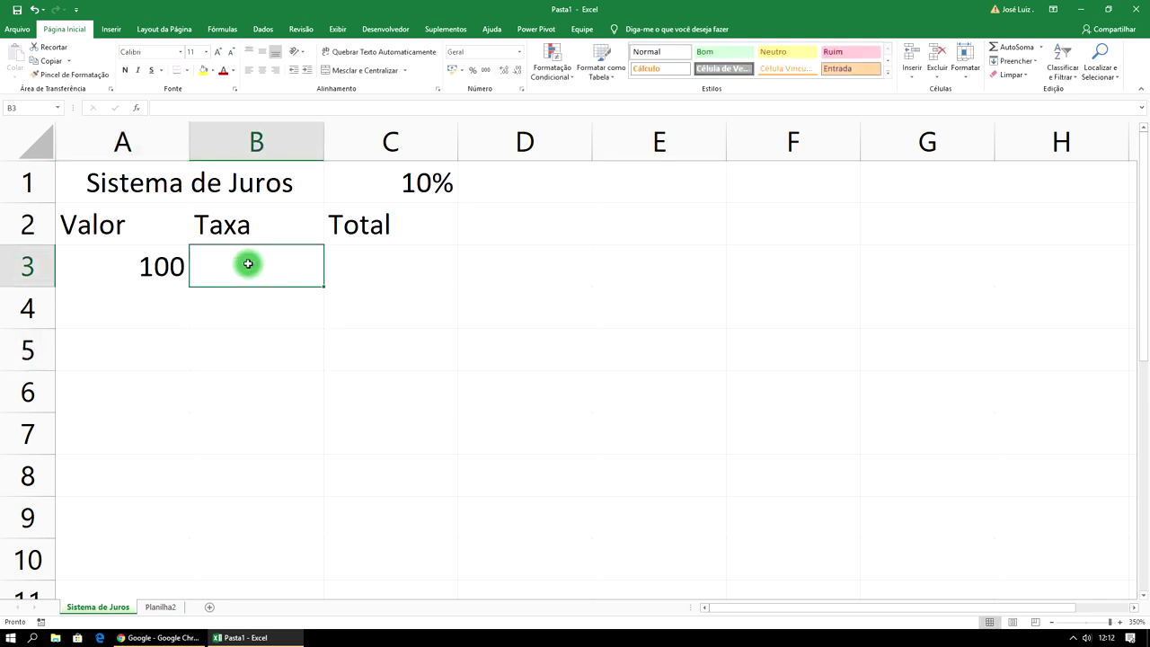
click(170, 265)
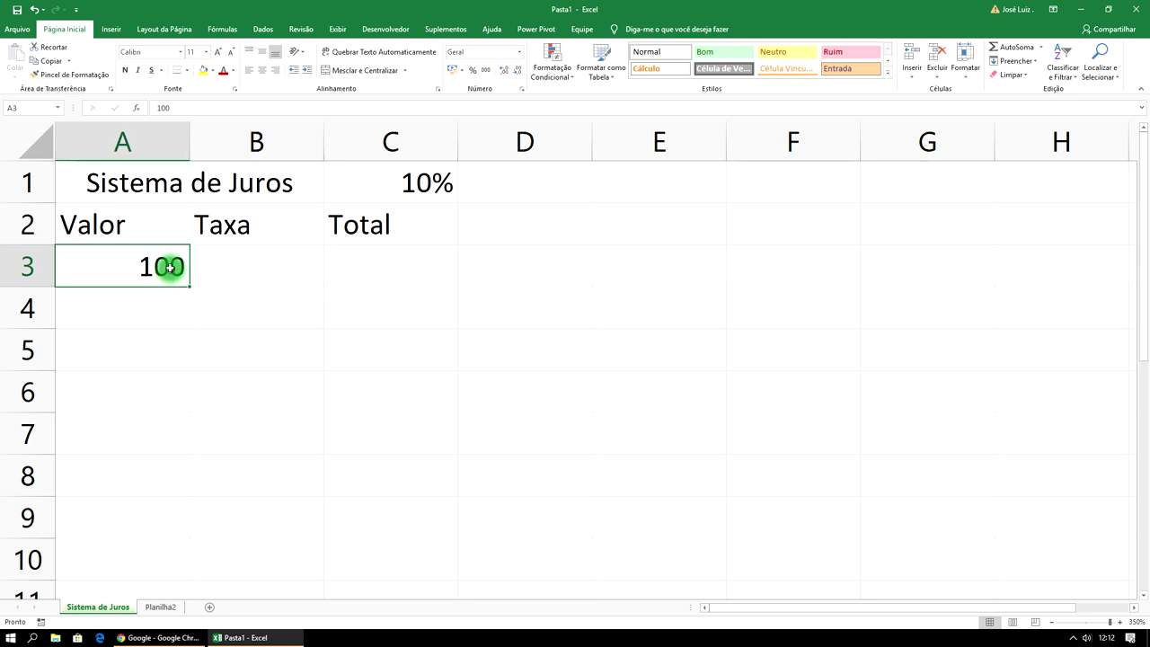
Apply the Contábil accounting currency format to columns A and B and range C3:C9
click(146, 142)
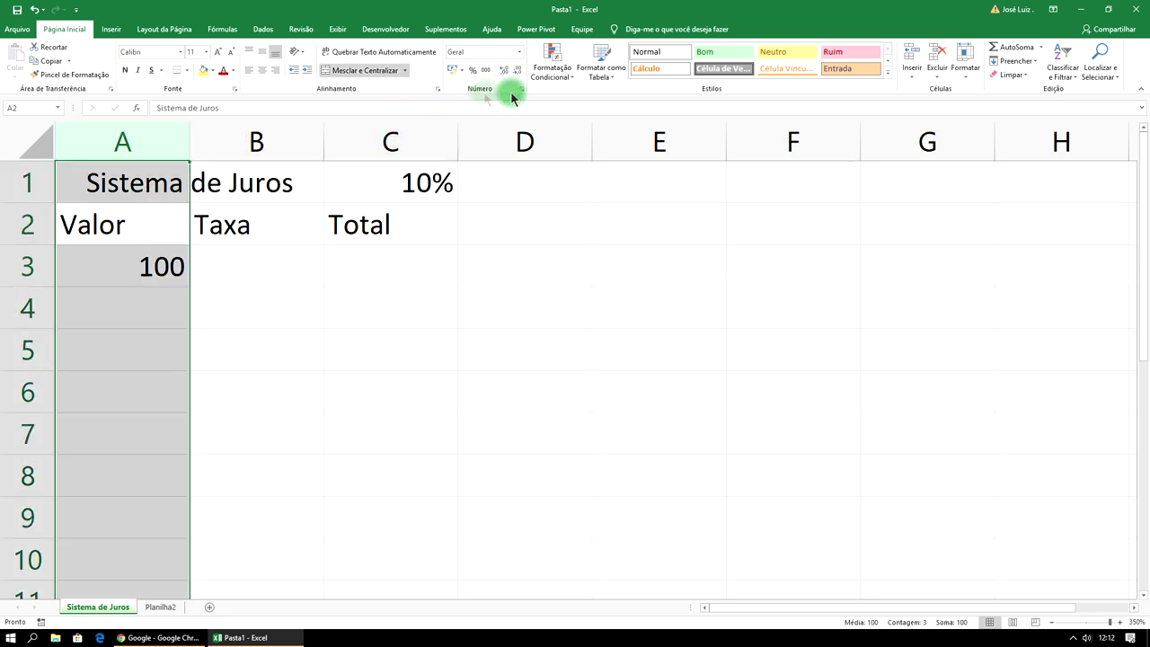
click(452, 69)
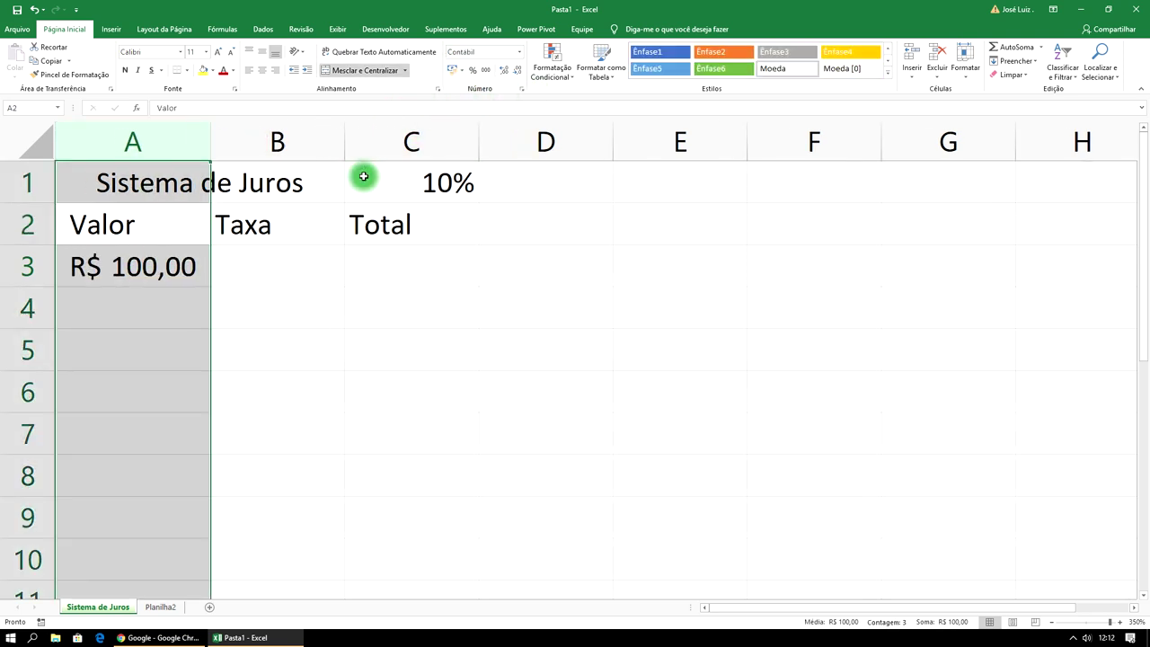
click(294, 144)
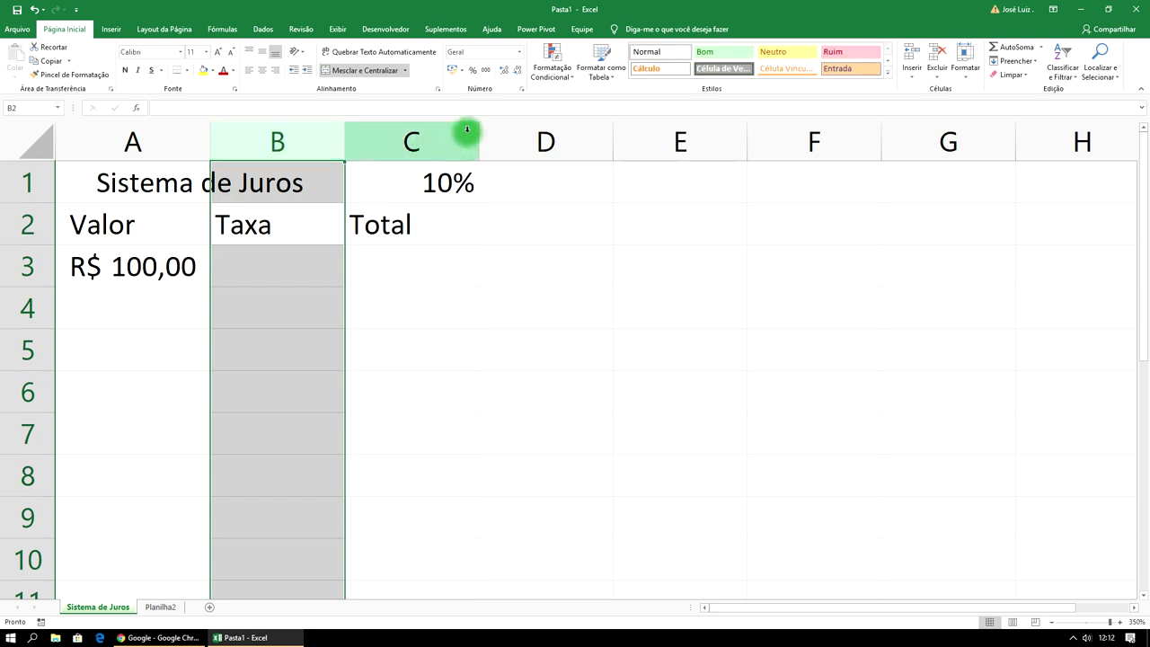
click(453, 69)
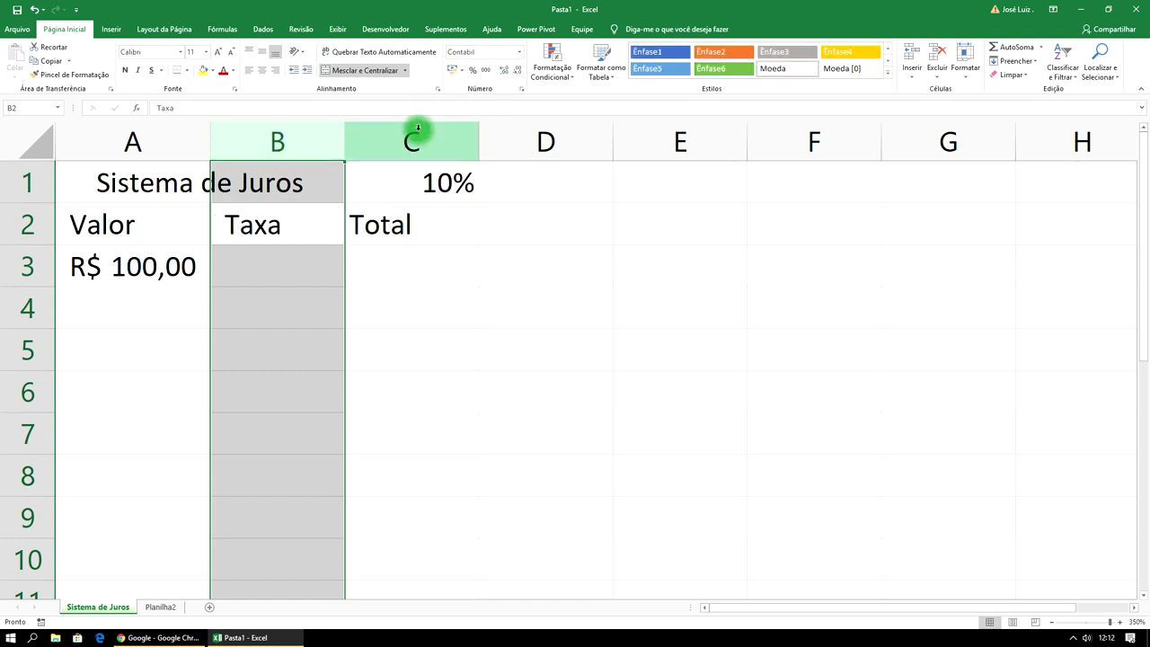
click(399, 274)
drag(400, 274, 422, 516)
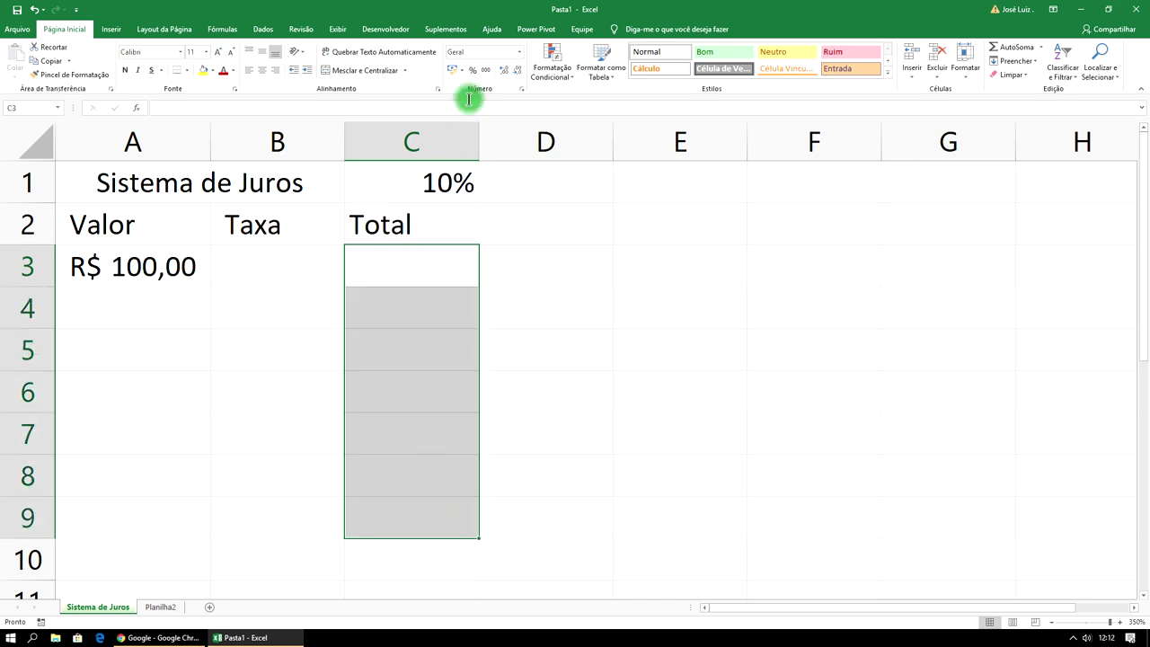
click(455, 71)
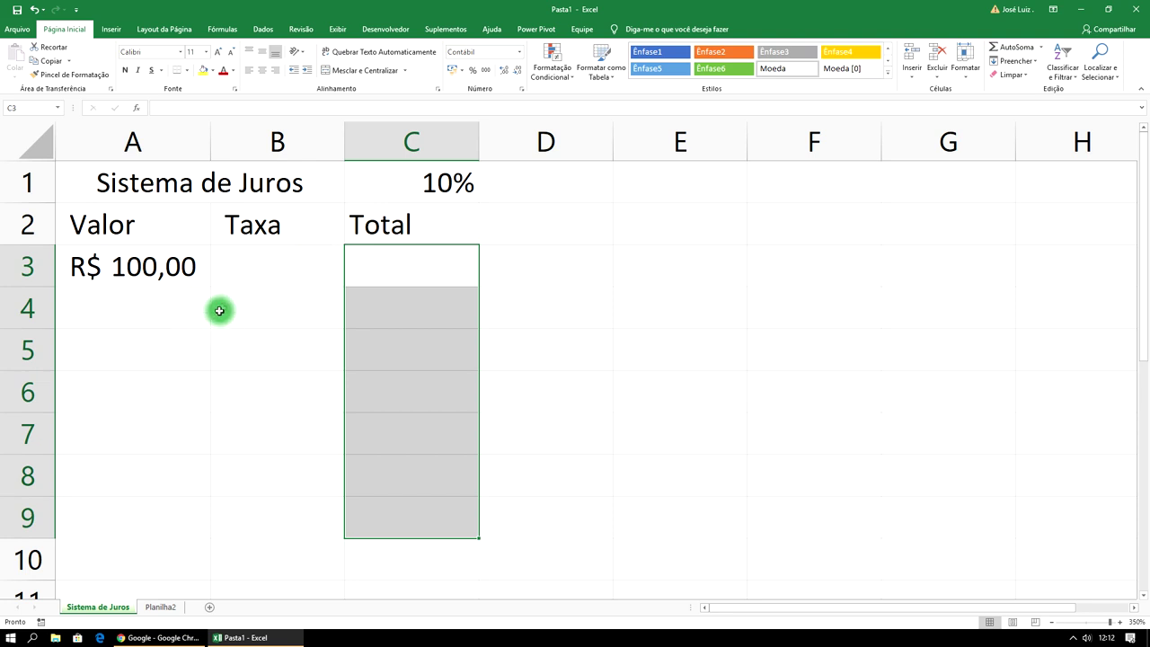
click(256, 268)
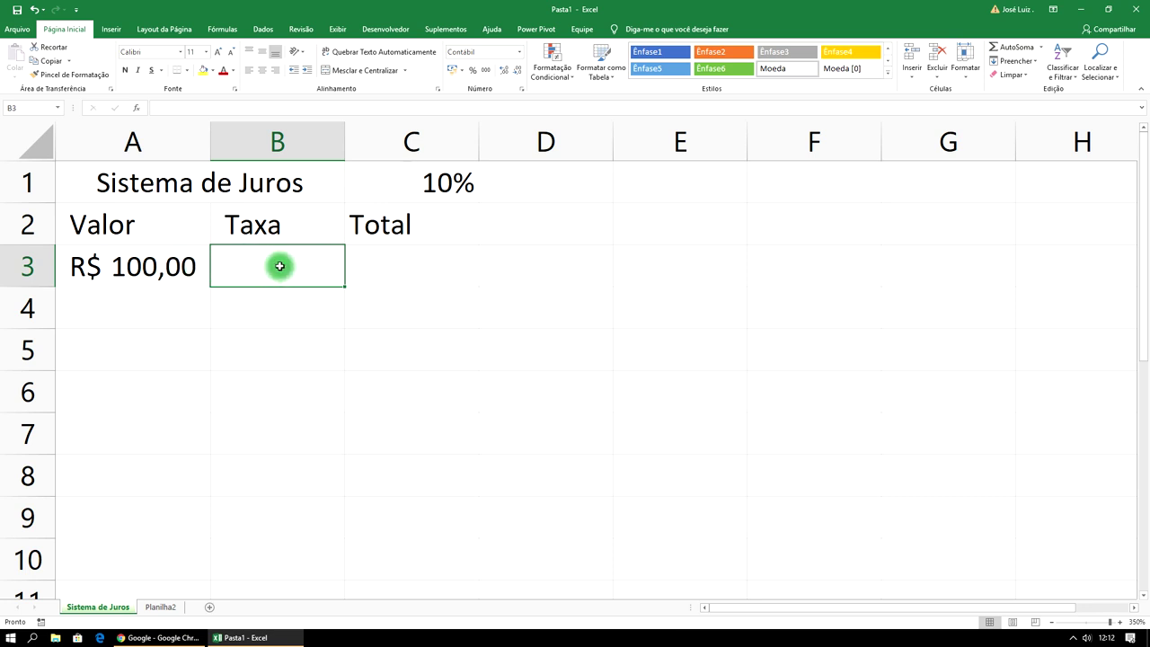
text(=)
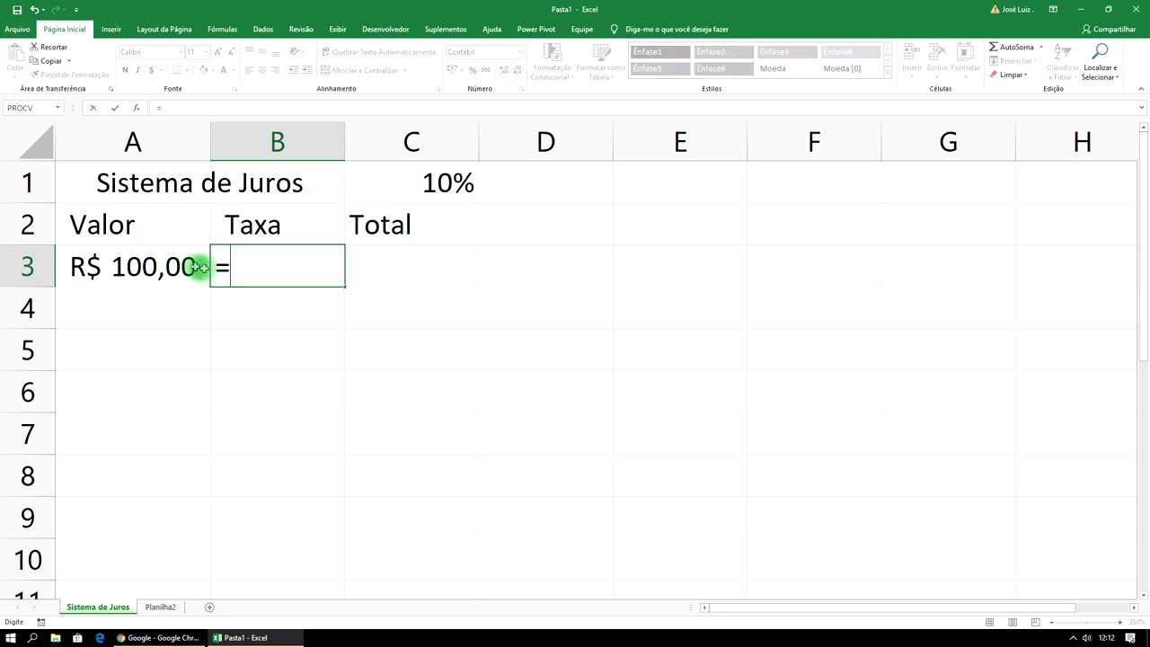
Enter the Taxa formula =A3*C1 in B3
click(167, 266)
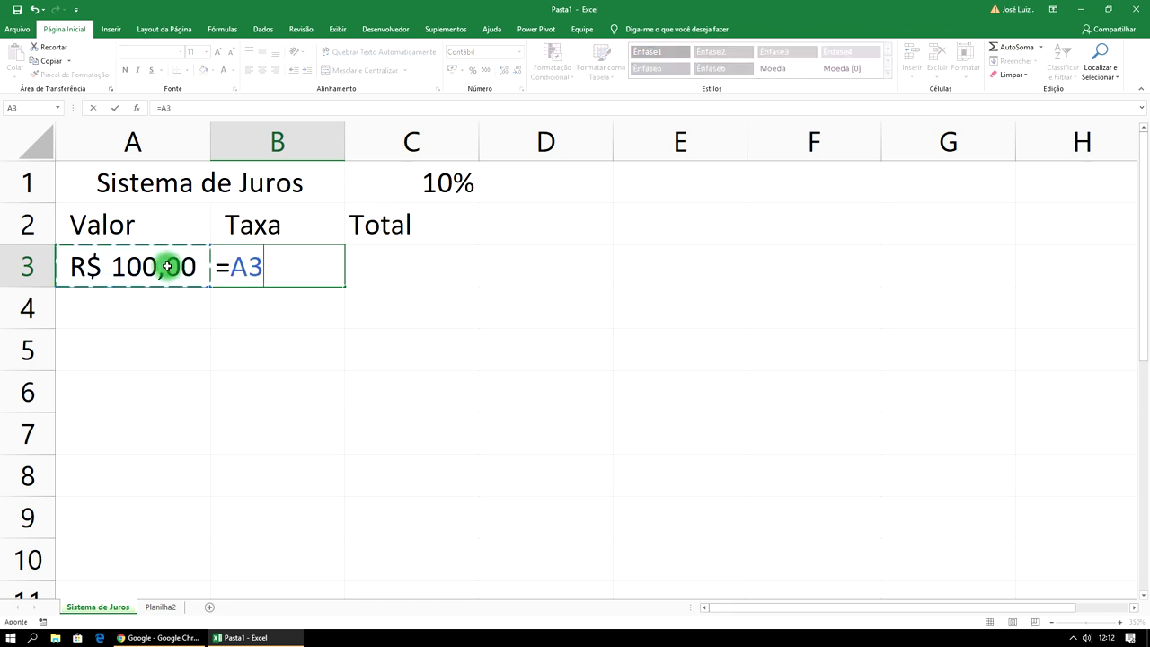
text(*)
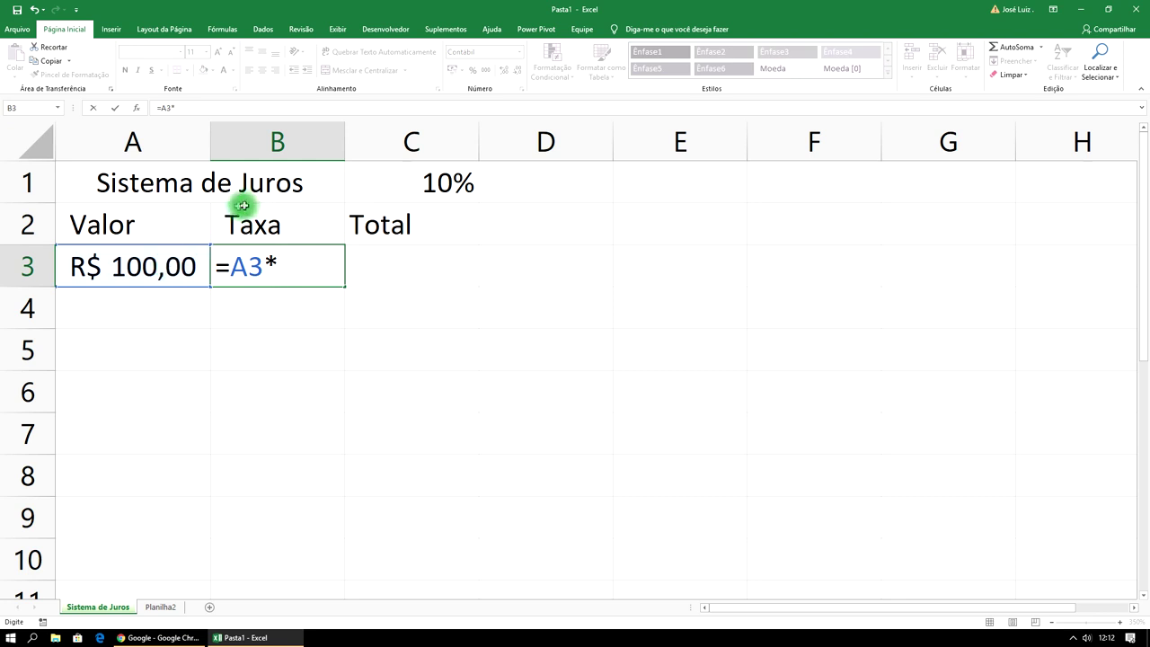
click(420, 184)
key(Return)
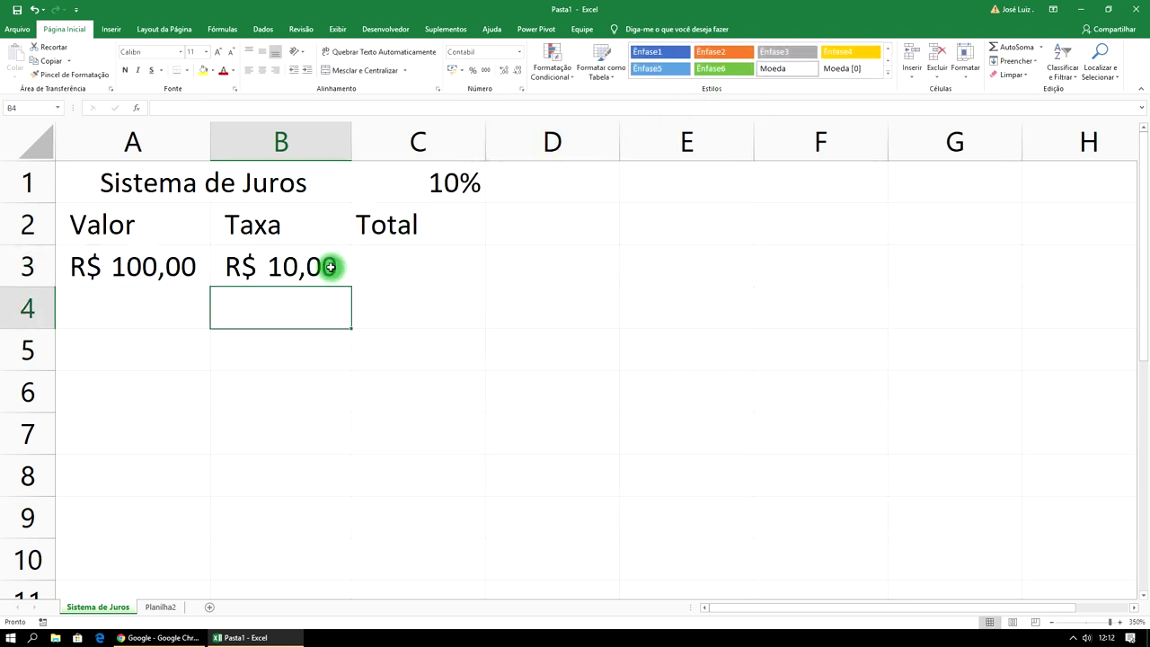
Change the Valor in A3 to 150, then to 177,50, so Taxa shows R$ 17,75
click(177, 265)
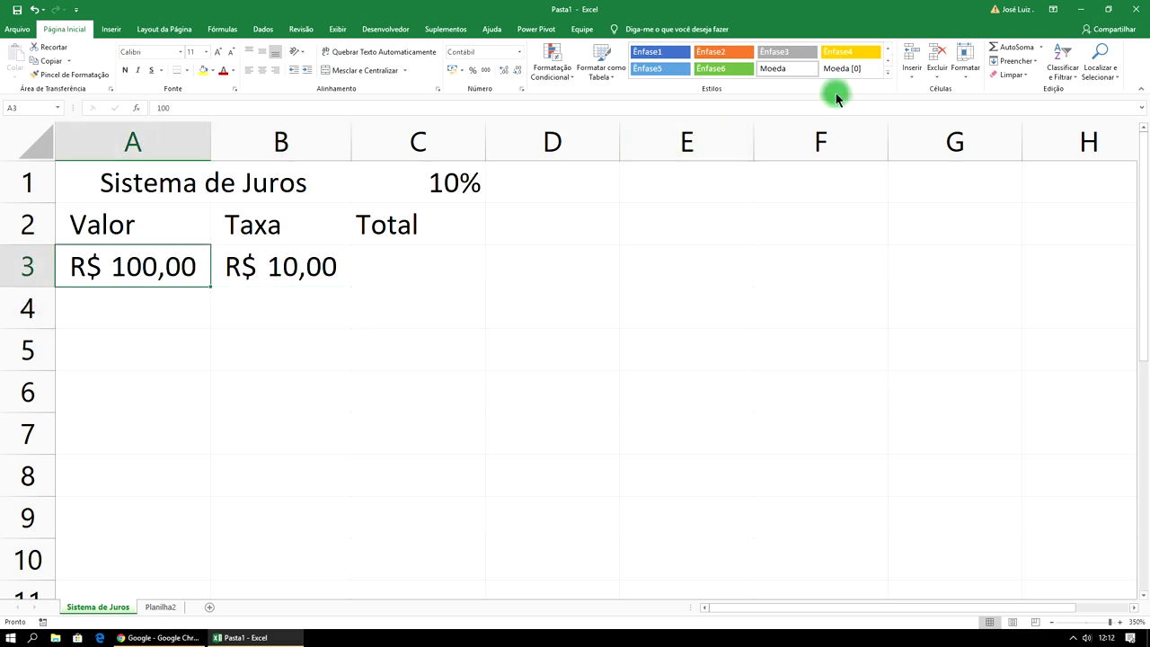
text(150)
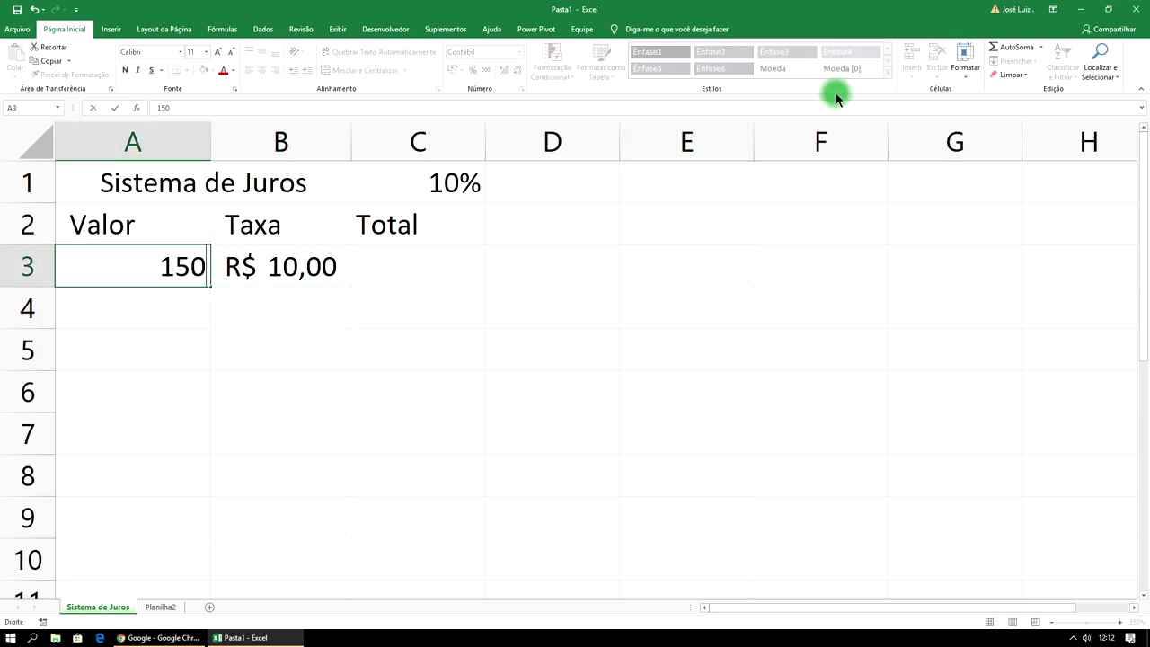
key(Return)
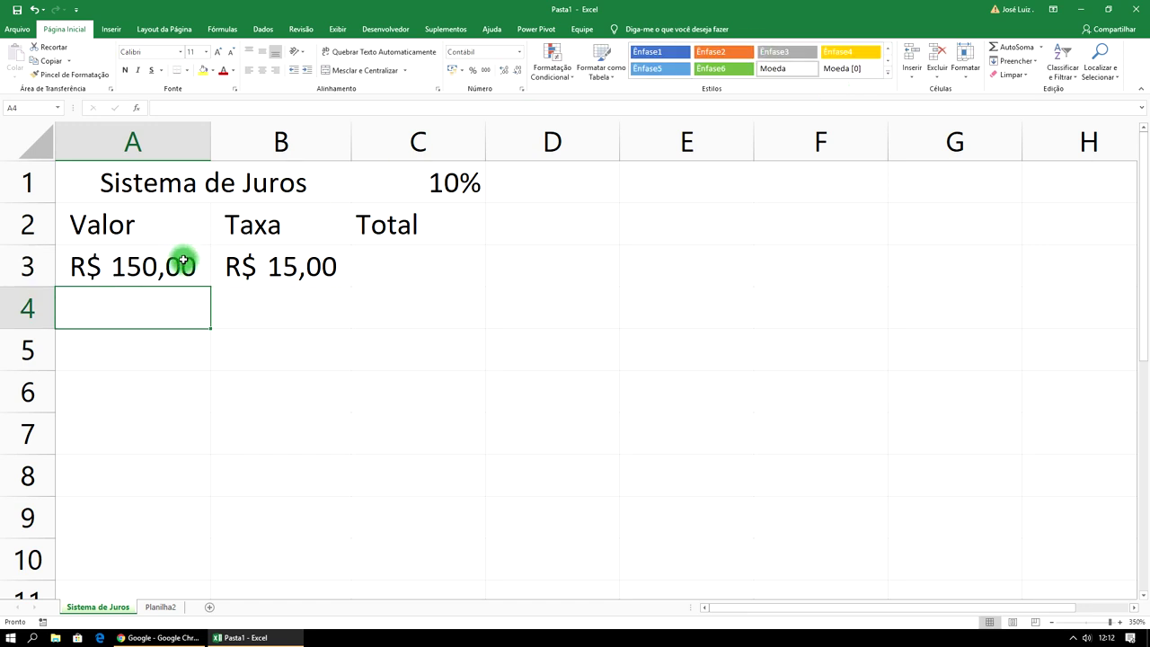
click(179, 260)
text(177,50)
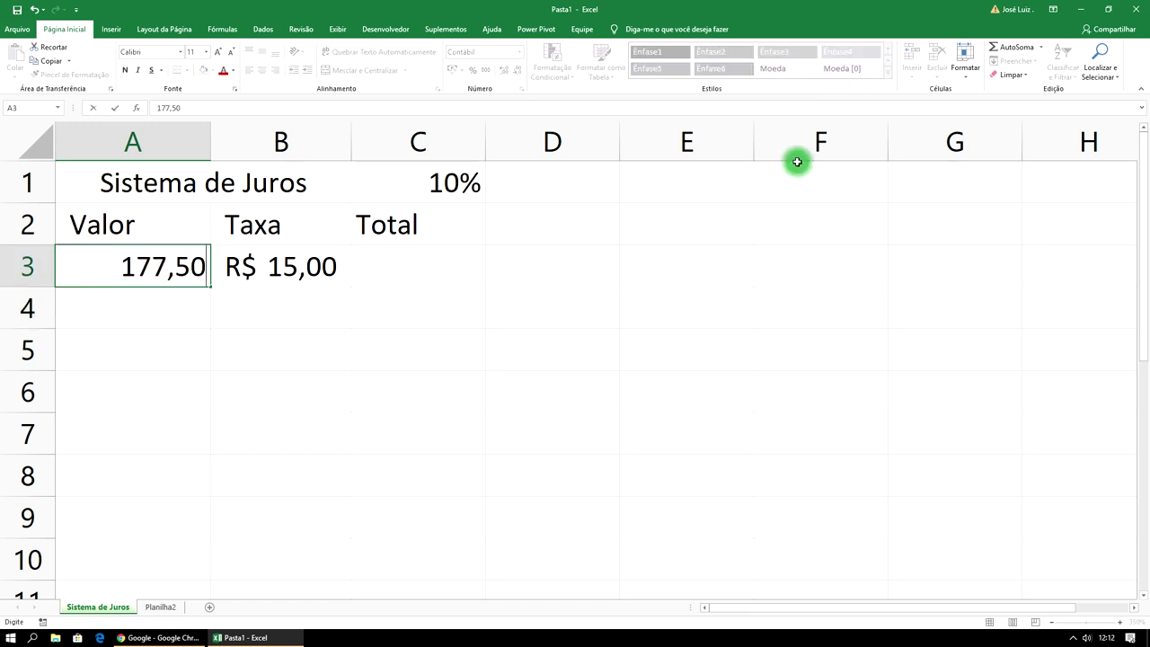
key(Return)
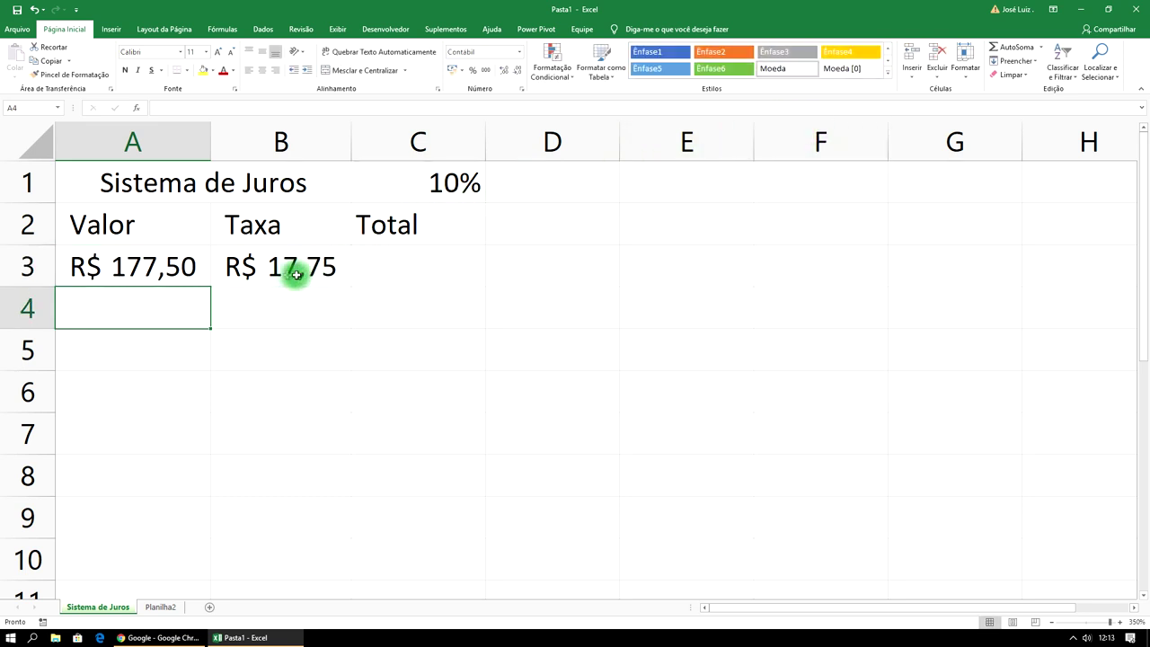
click(384, 267)
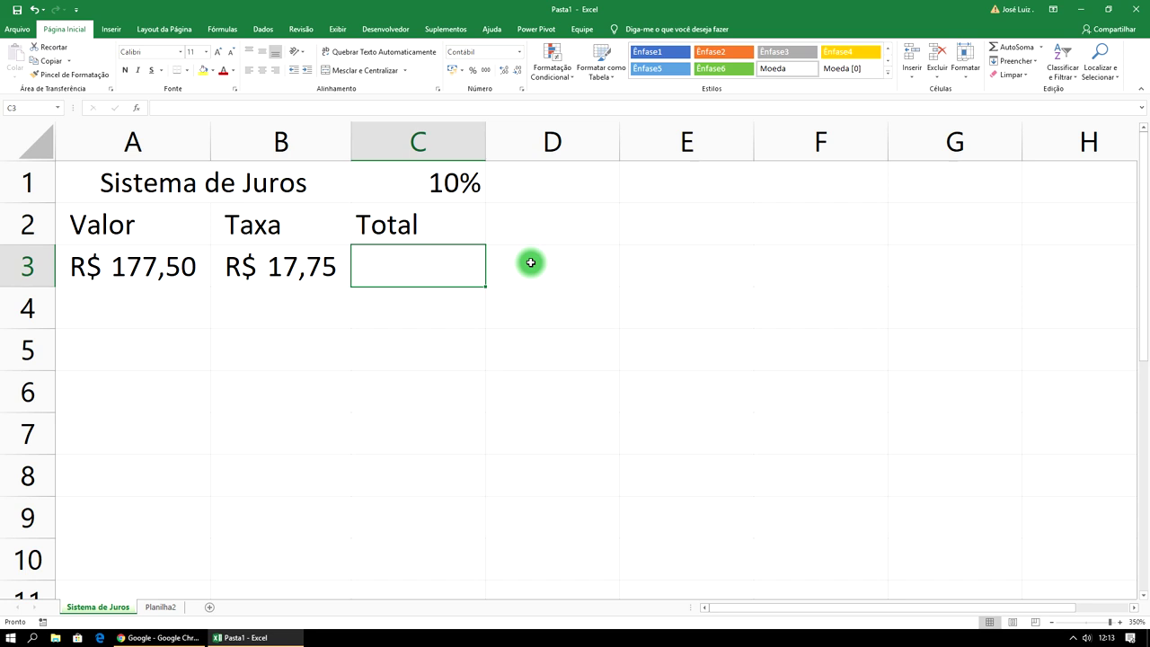
Enter =A3+B3 in C3 for a Total of R$ 195,25 and adjust column C's width
text(=)
click(118, 266)
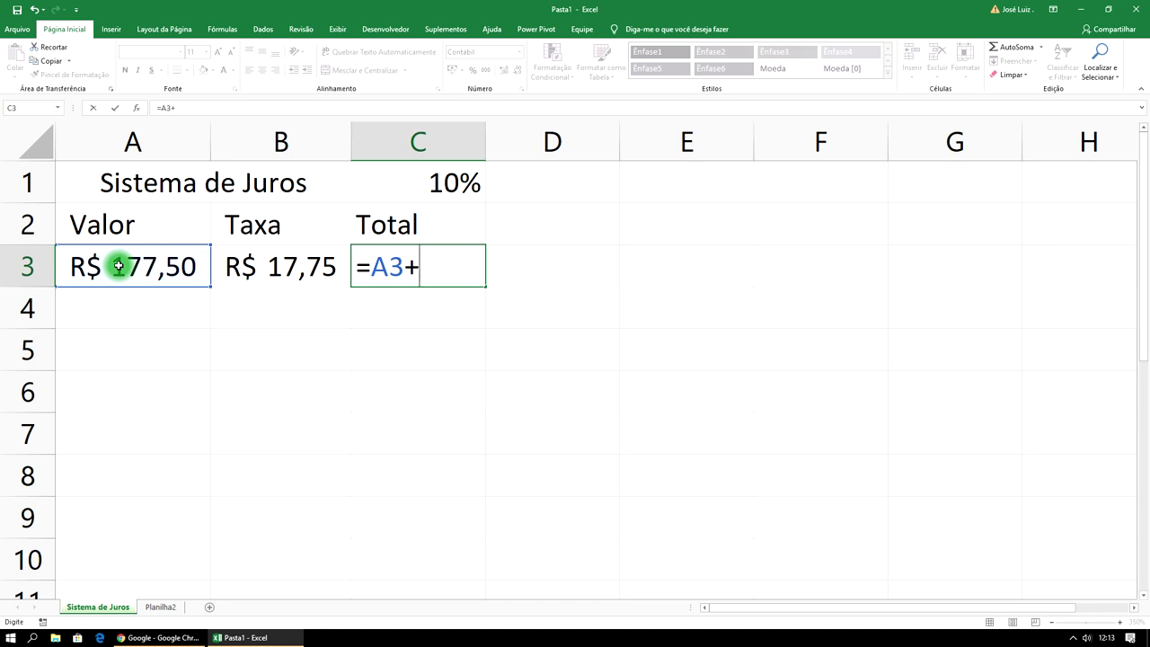
click(265, 264)
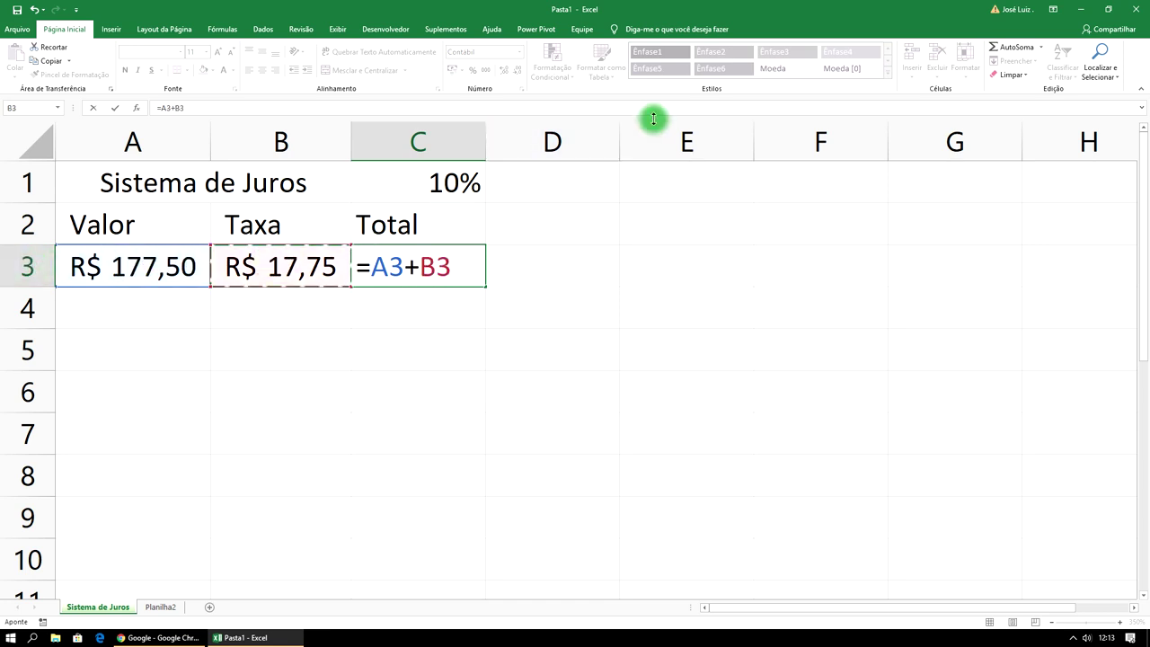
key(Return)
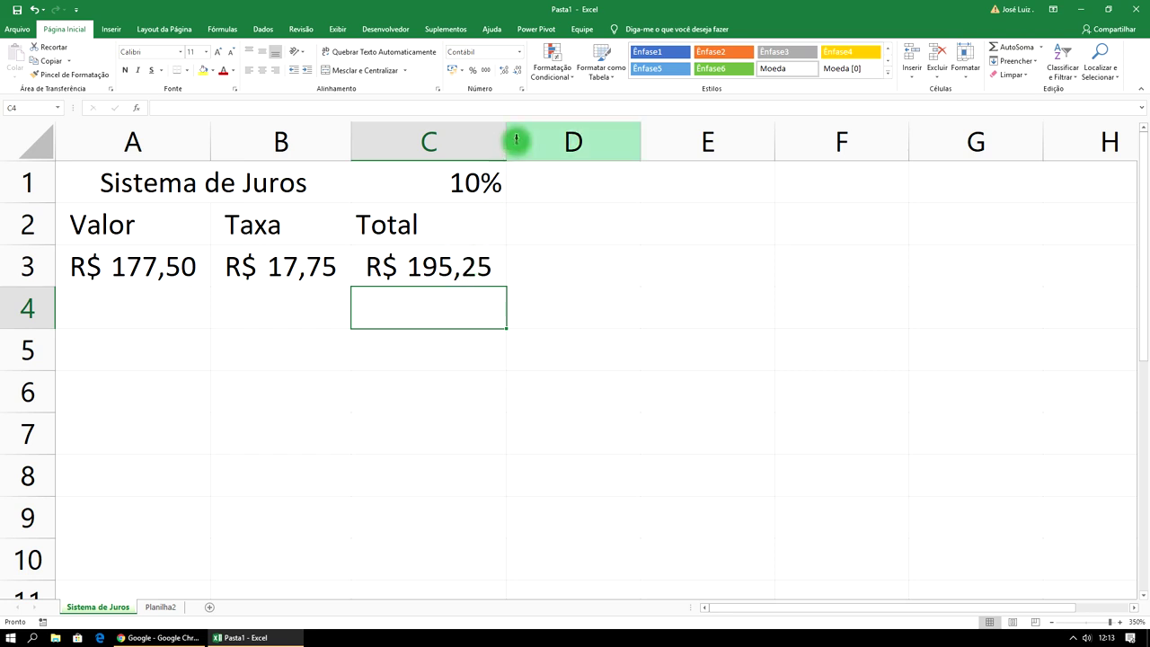
mouse_move(506, 139)
mouse_down()
mouse_move(477, 138)
mouse_move(512, 137)
mouse_up()
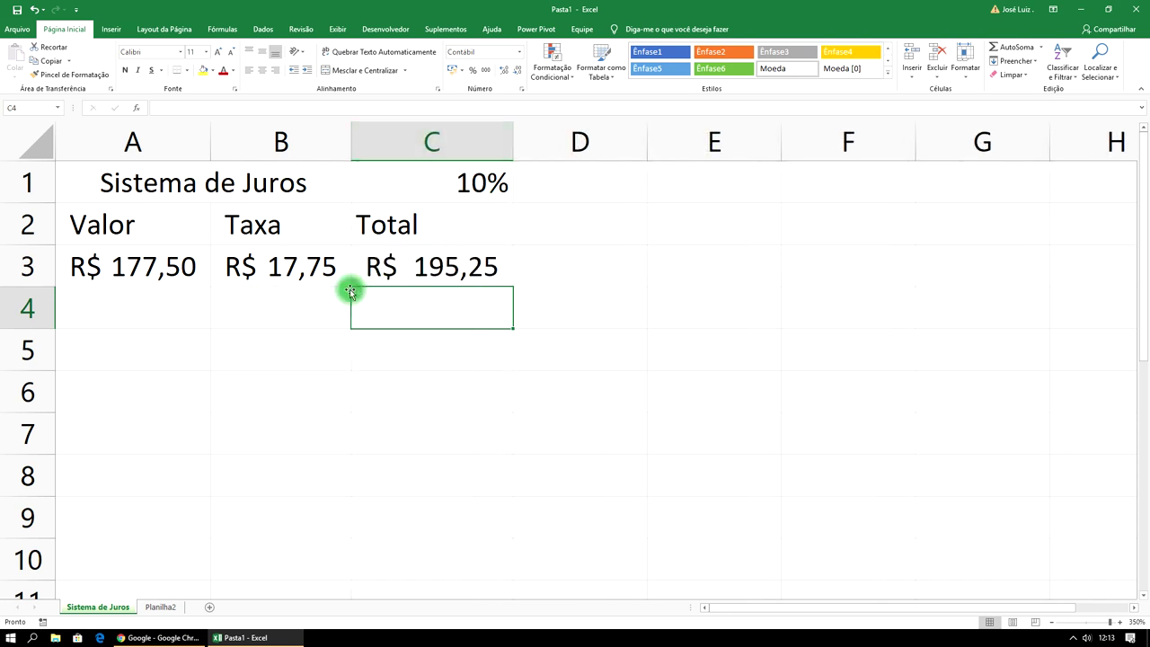
click(146, 267)
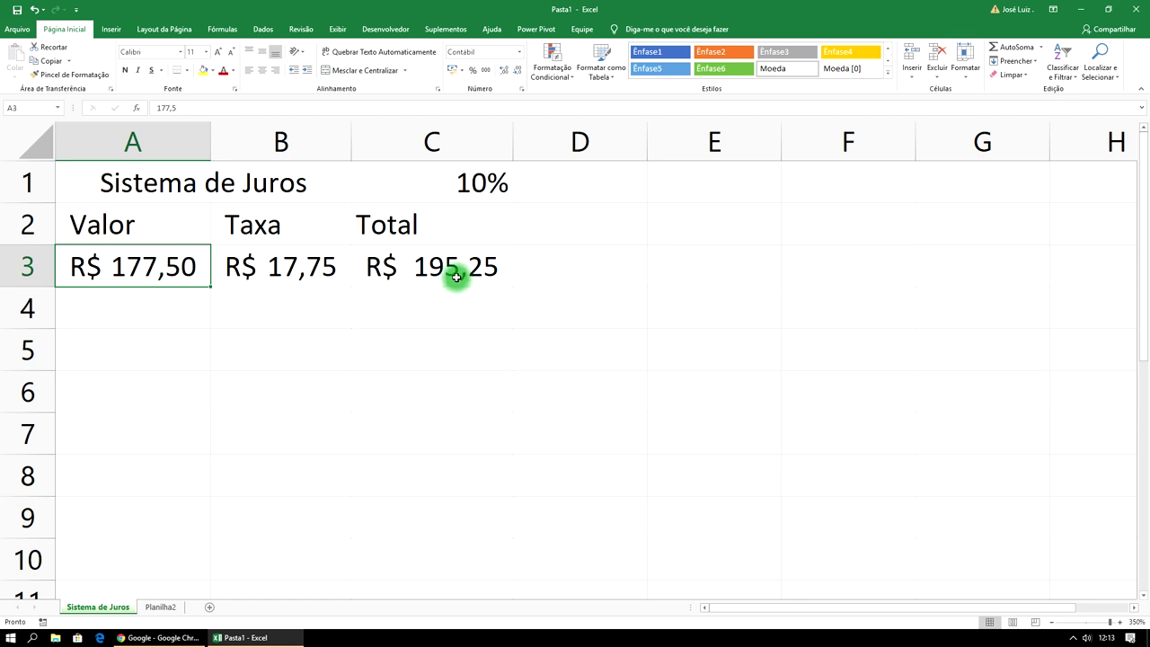
click(176, 315)
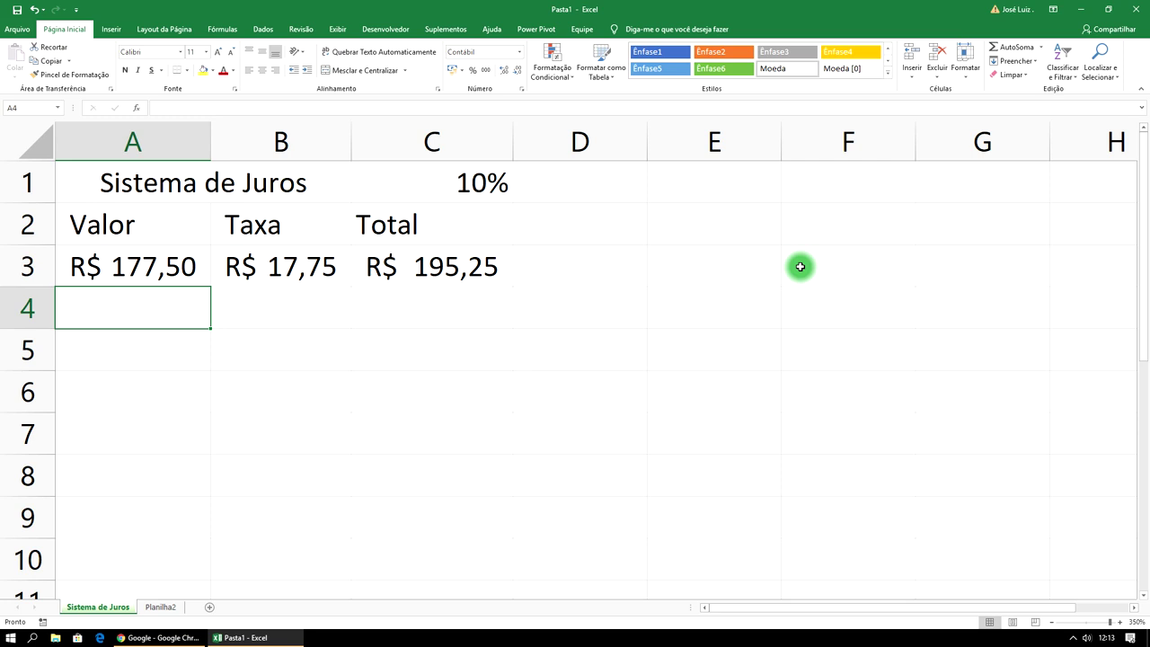
Enter 1345,99 in A4 and fill the Taxa formula from B3 down to B4
text(2)
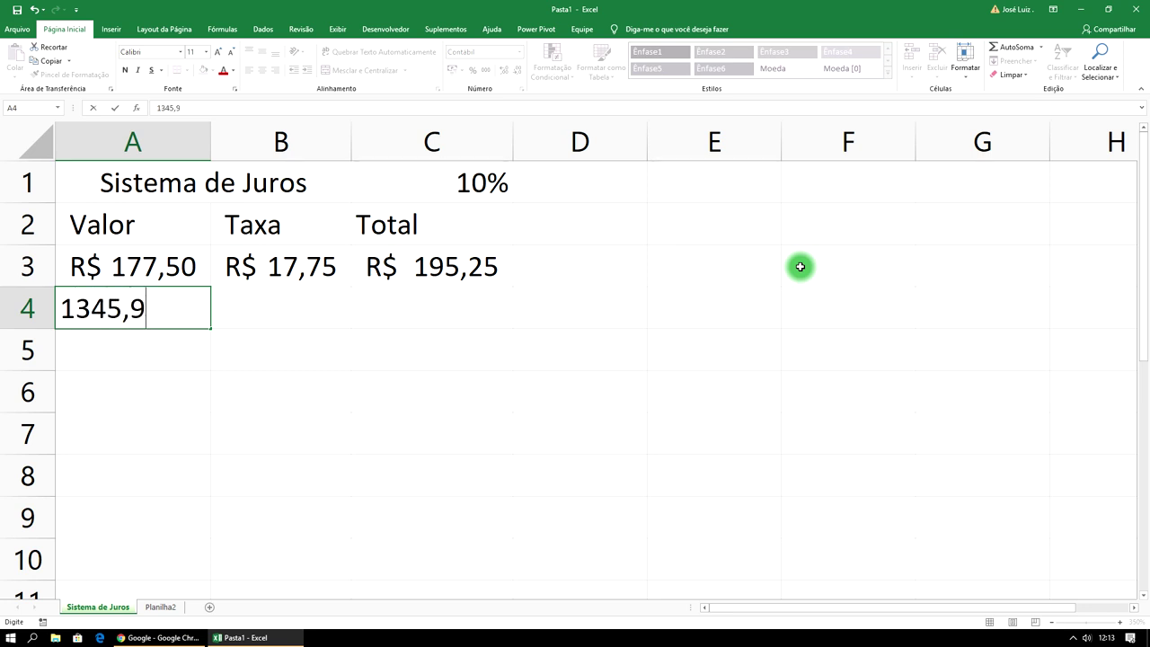
click(324, 305)
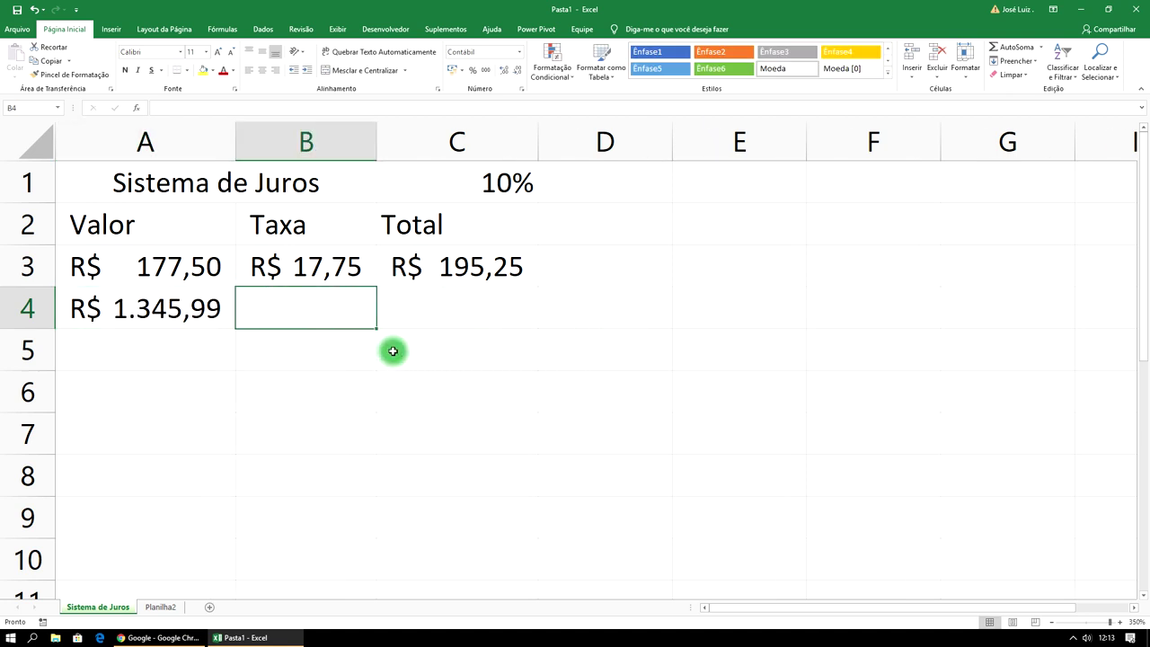
click(341, 274)
drag(377, 288, 370, 318)
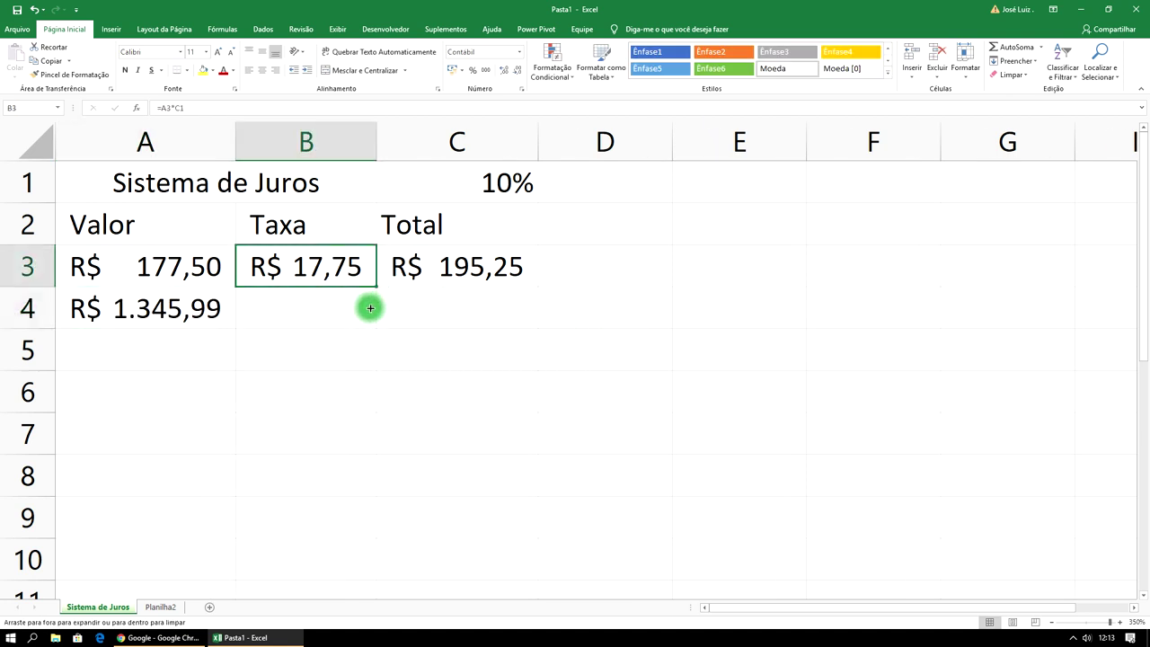
click(303, 324)
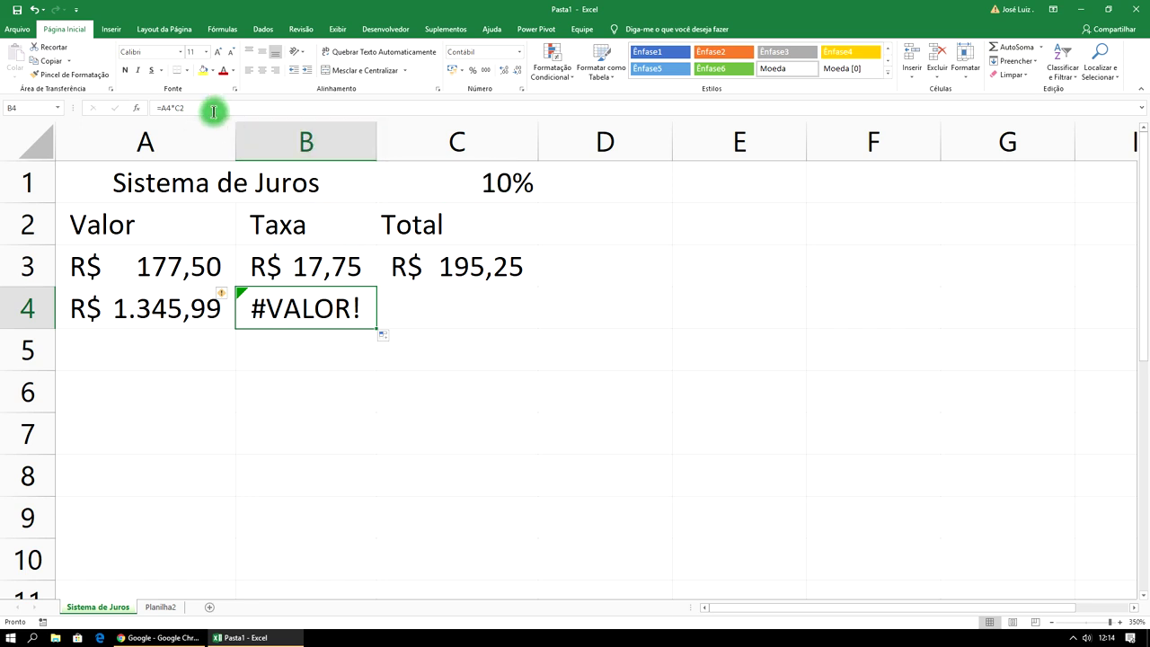
Correct B4's formula to =A4*C1 so Taxa shows R$ 134,60
click(213, 108)
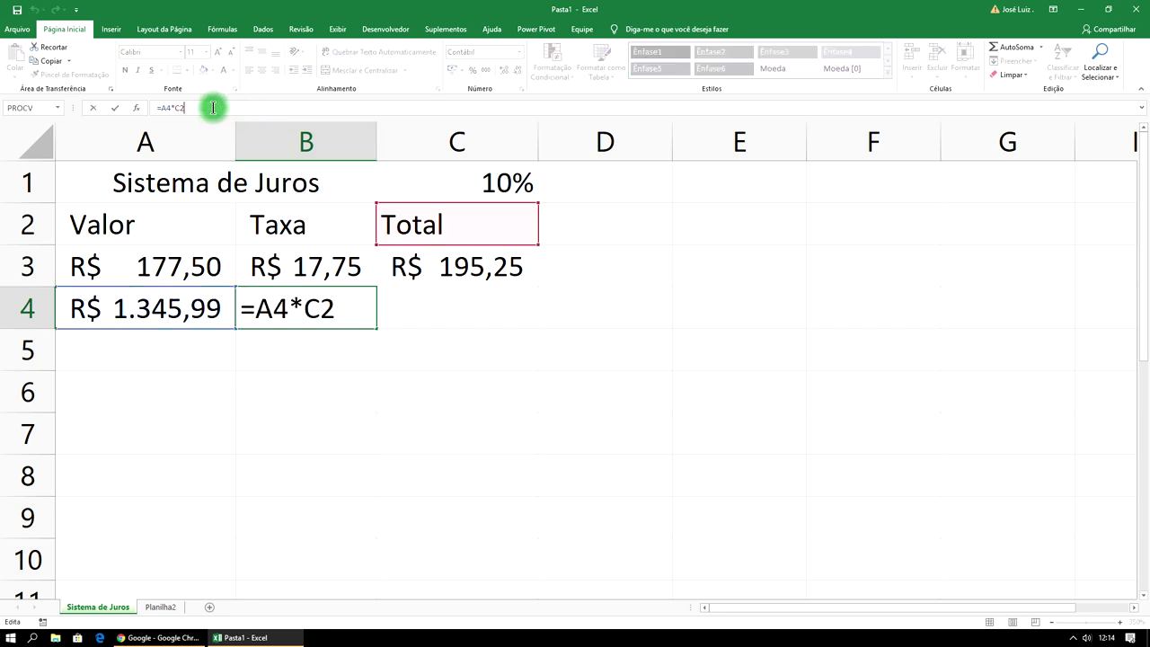
key(BackSpace)
text(1)
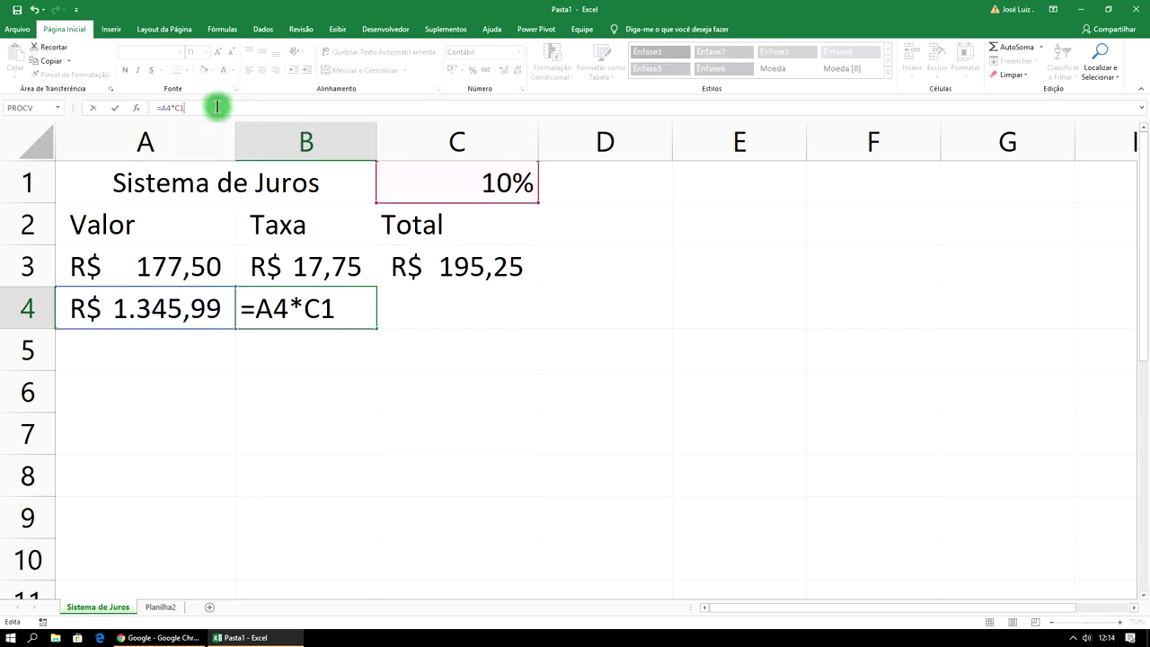
key(Return)
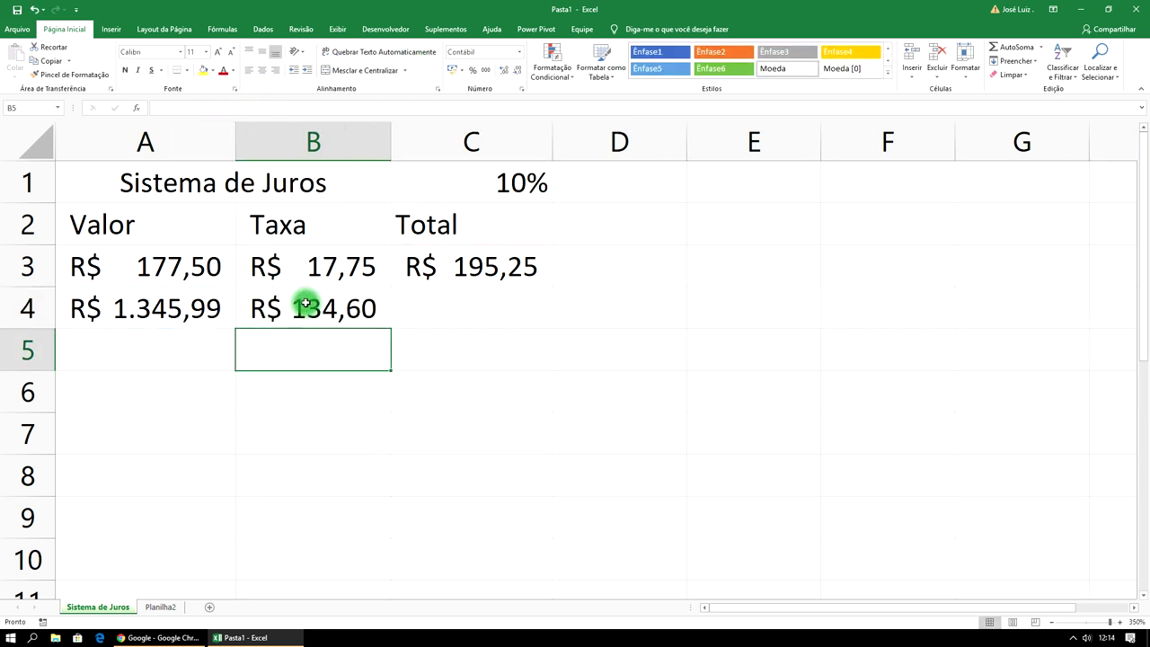
click(344, 310)
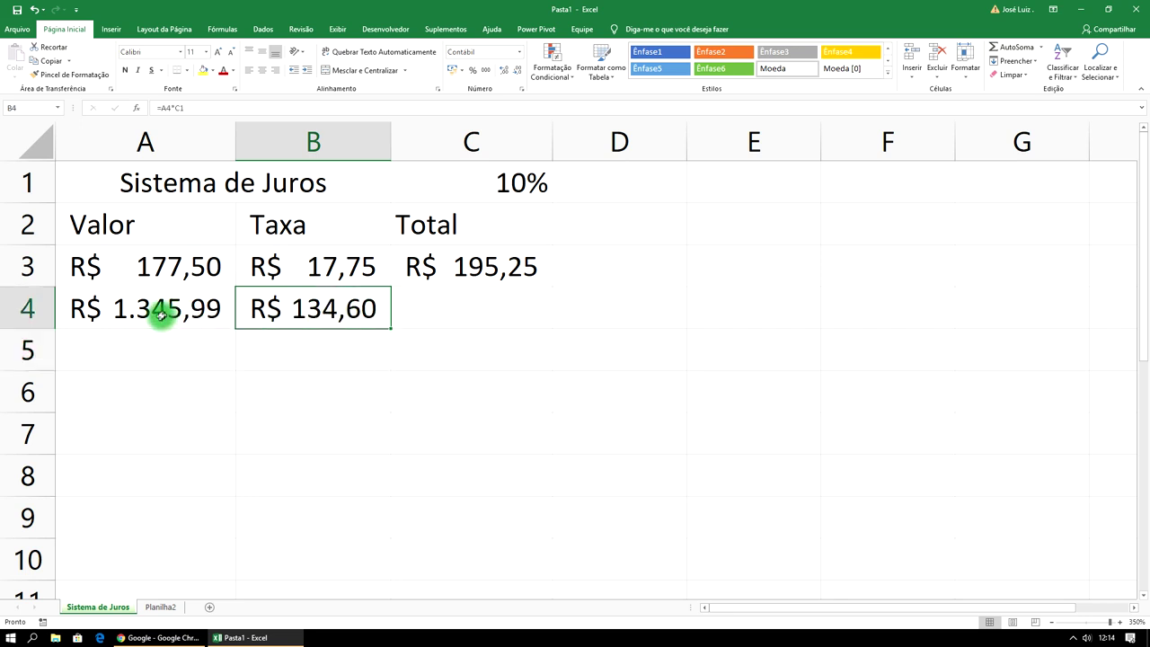
click(519, 276)
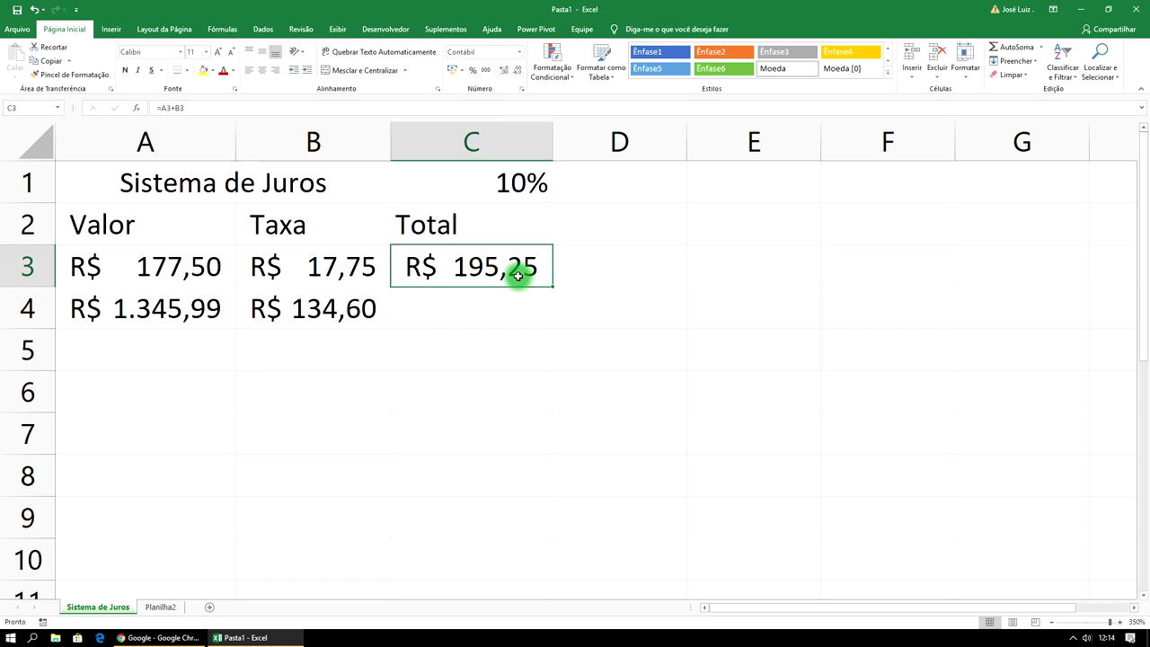
Fill the Total formula down to C4 (=A4+B4, R$ 1.480,59) and autofit column C
drag(554, 285, 556, 328)
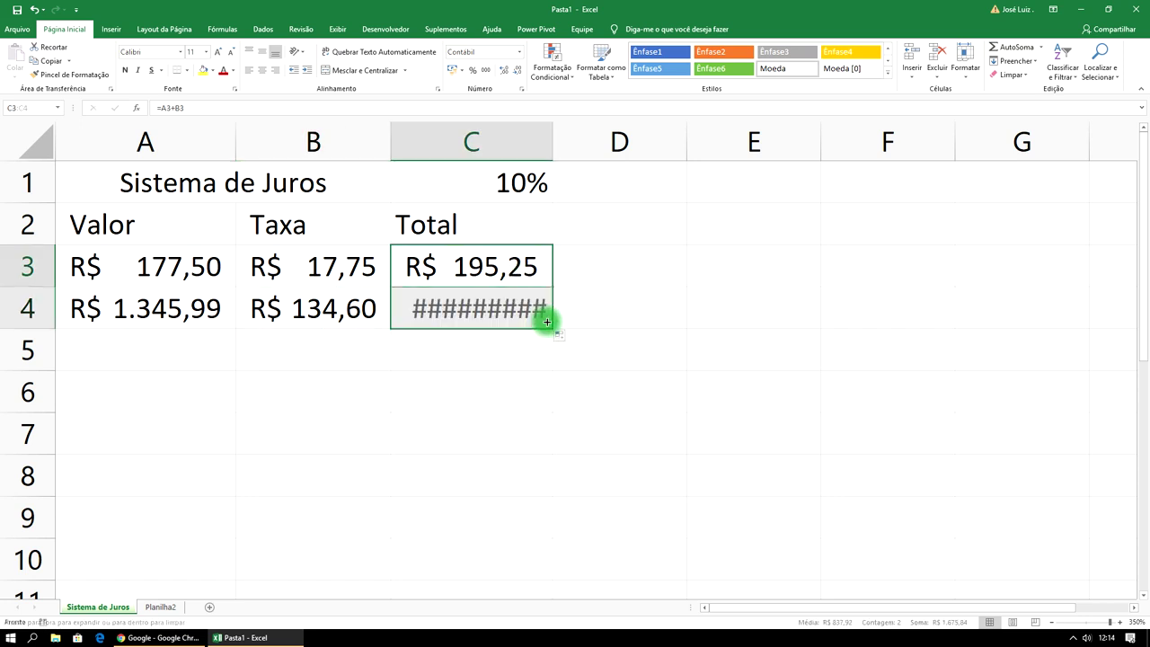
double_click(553, 141)
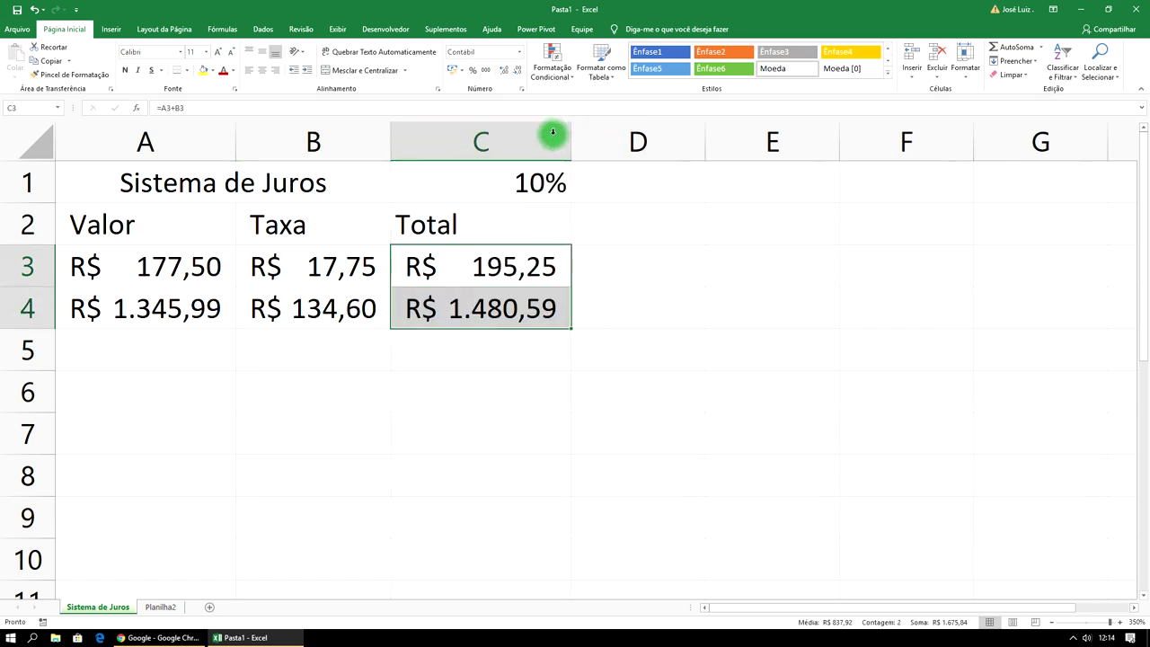
click(513, 358)
click(182, 318)
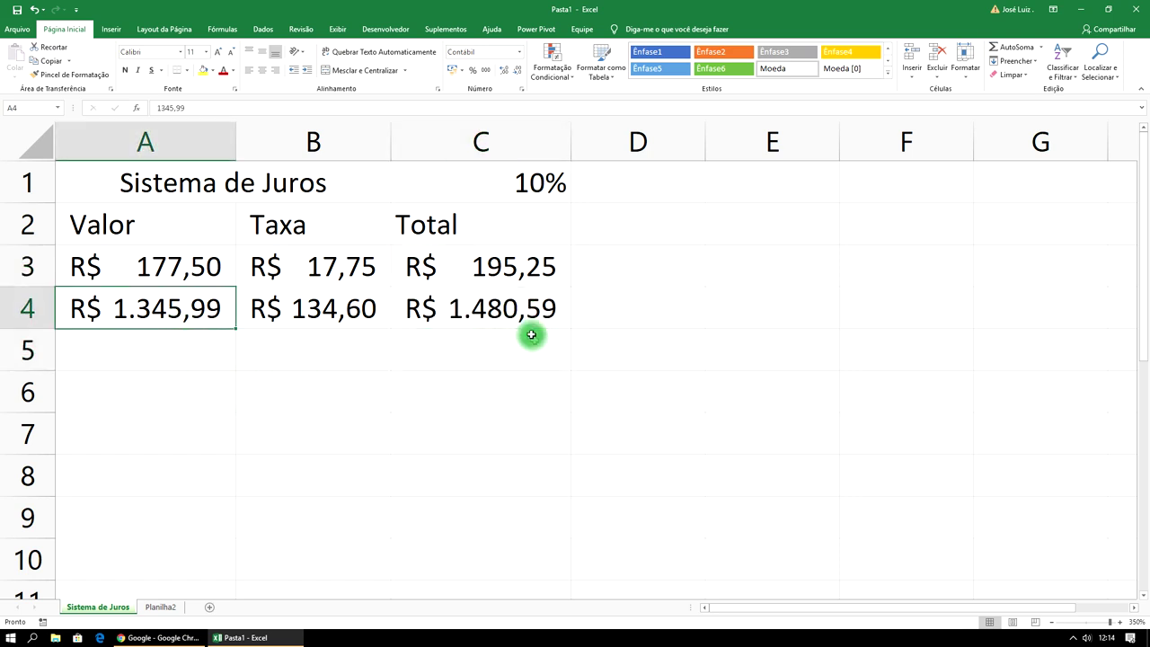
click(480, 306)
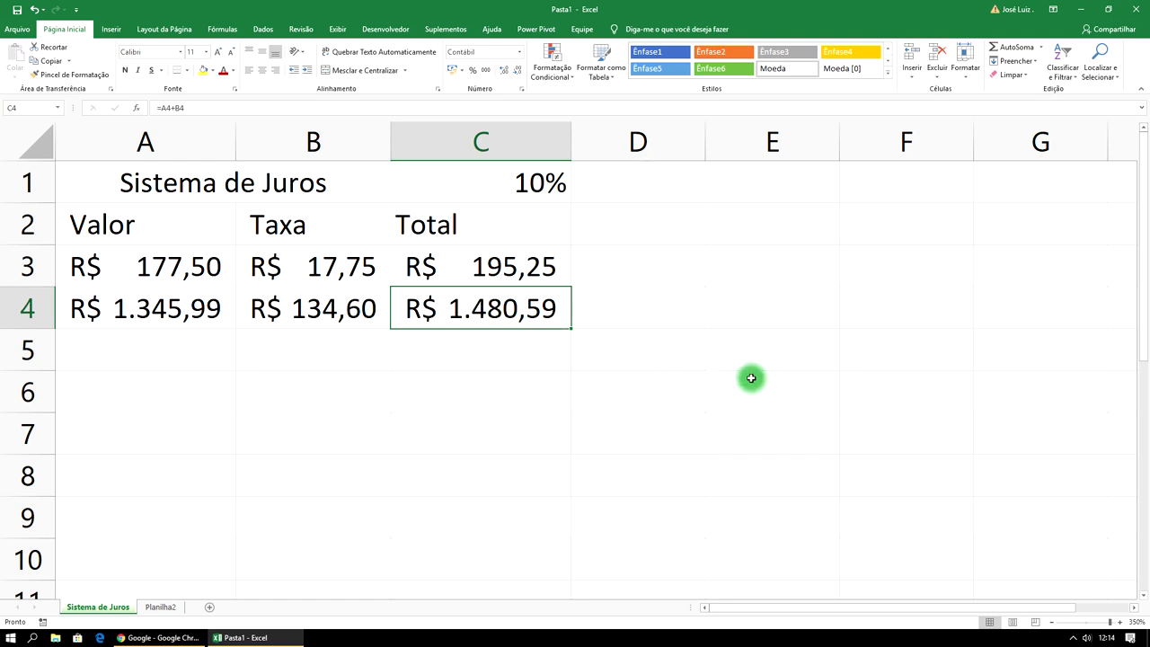
click(180, 350)
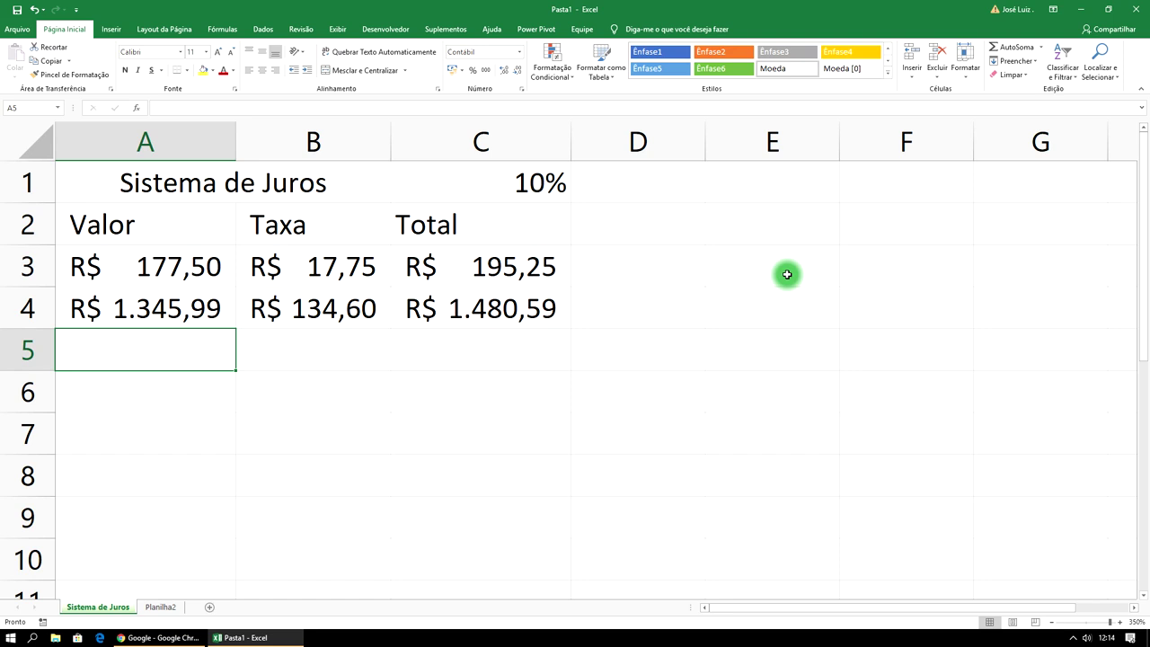
text(80)
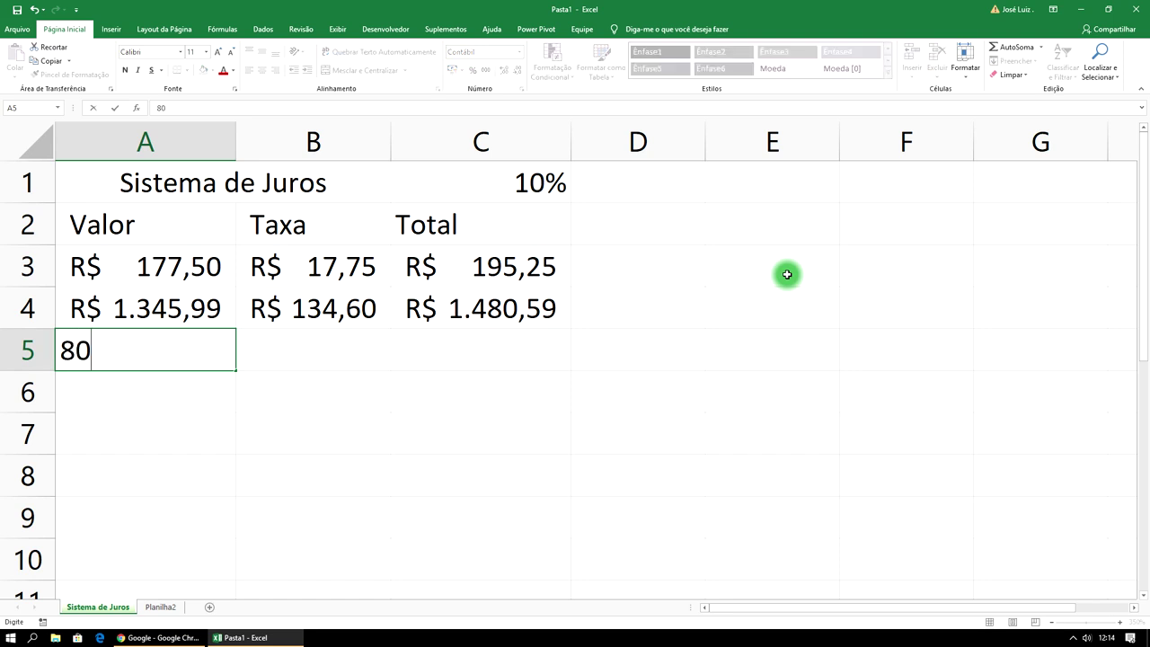
Complete row 5: Valor 80, Taxa fixed to =A5*C1, Total filled down to C5
click(337, 354)
click(357, 314)
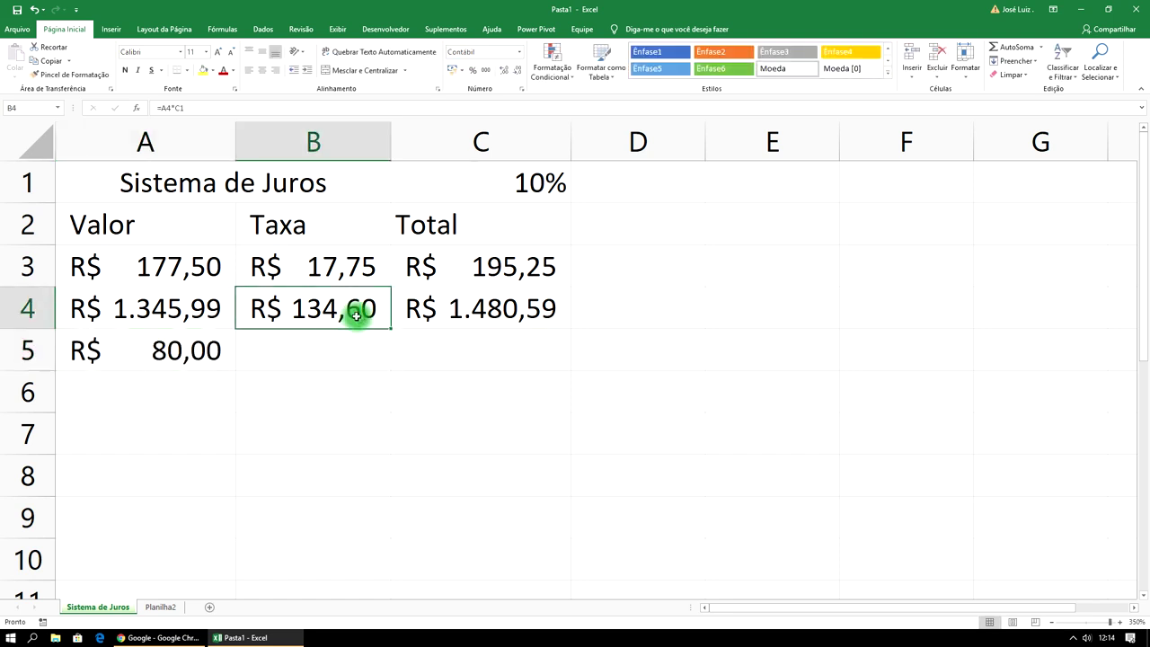
drag(390, 329, 382, 354)
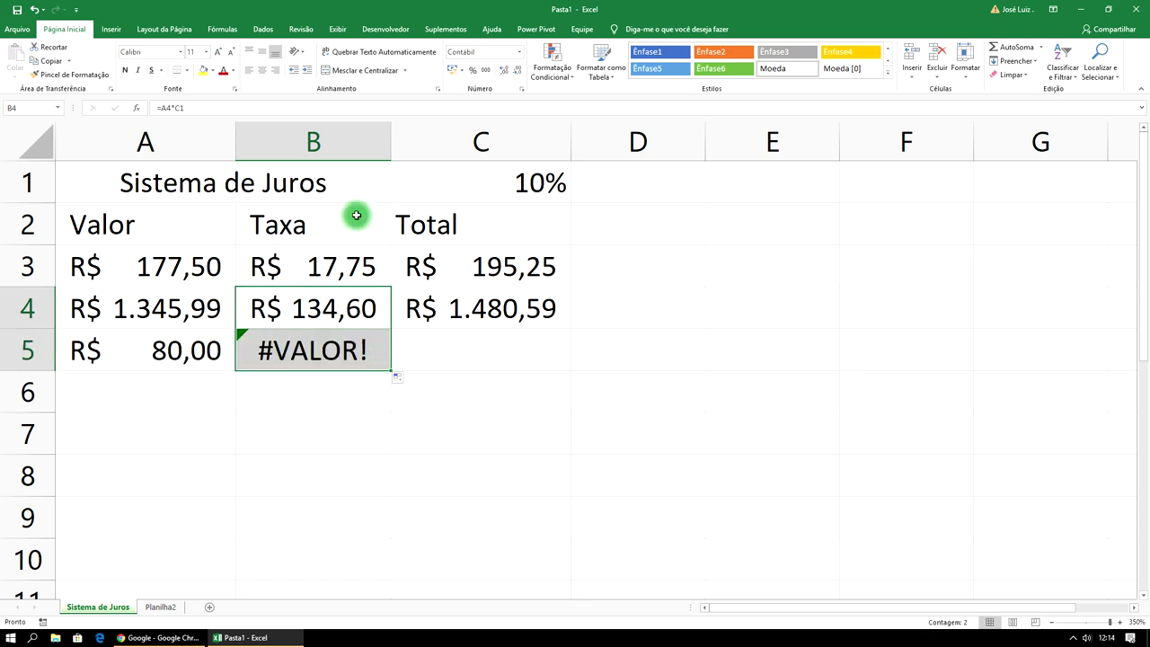
click(315, 351)
click(201, 111)
key(BackSpace)
text(1)
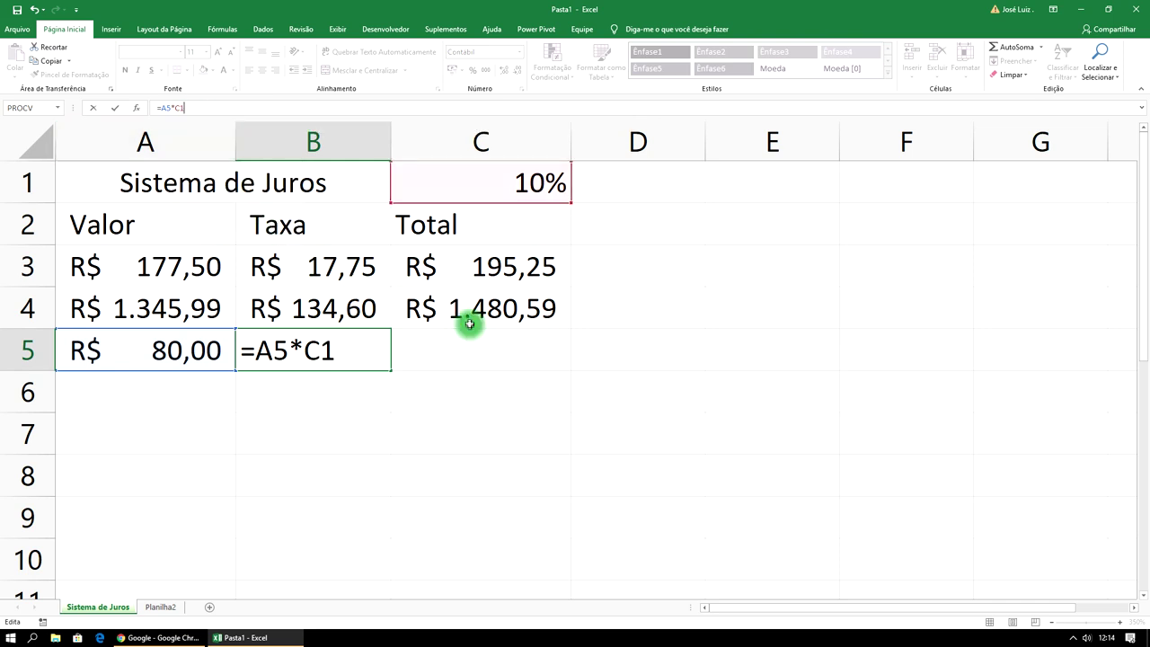
click(470, 354)
click(529, 313)
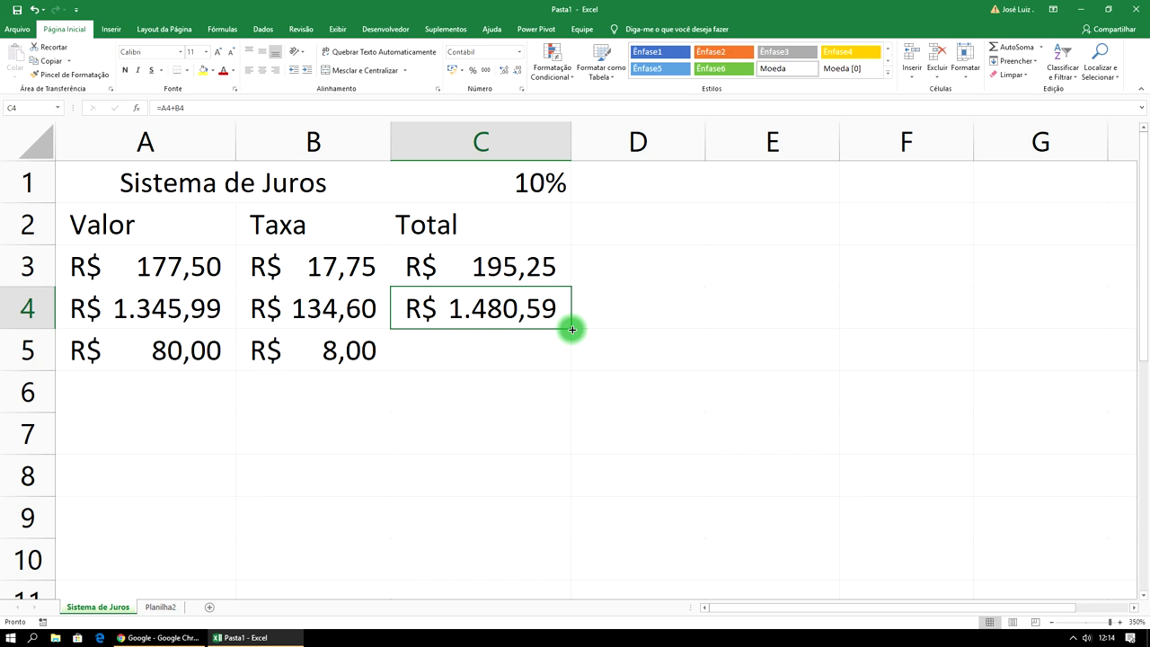
drag(572, 329, 563, 361)
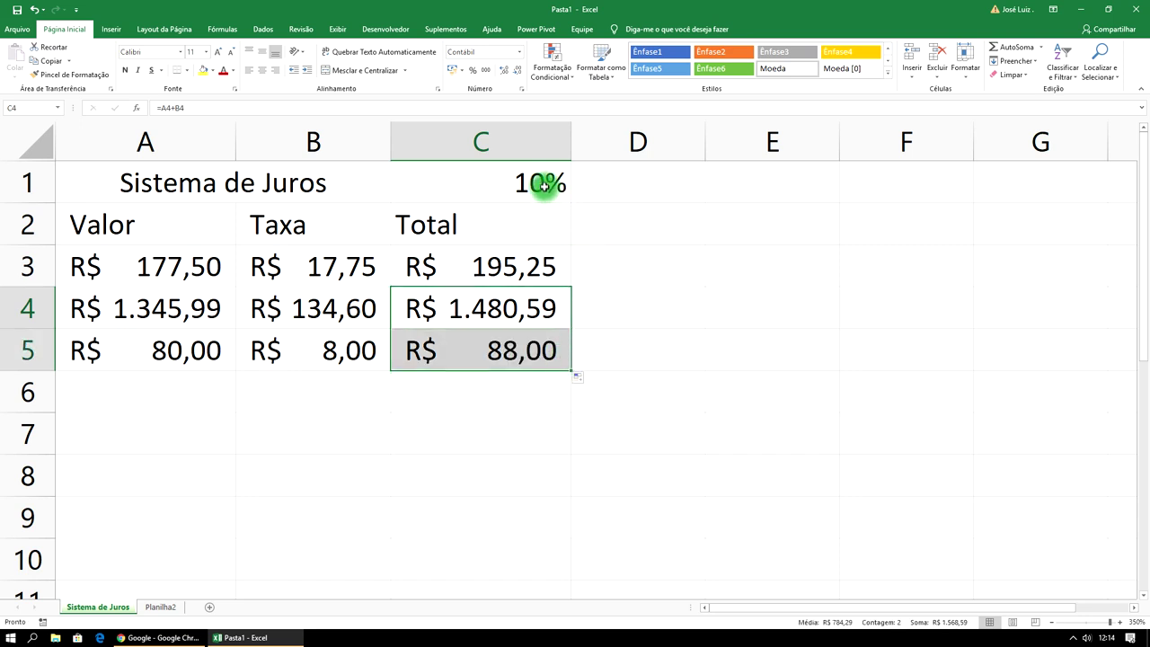
Lower the rate in C1 from 10% to 9%
click(543, 185)
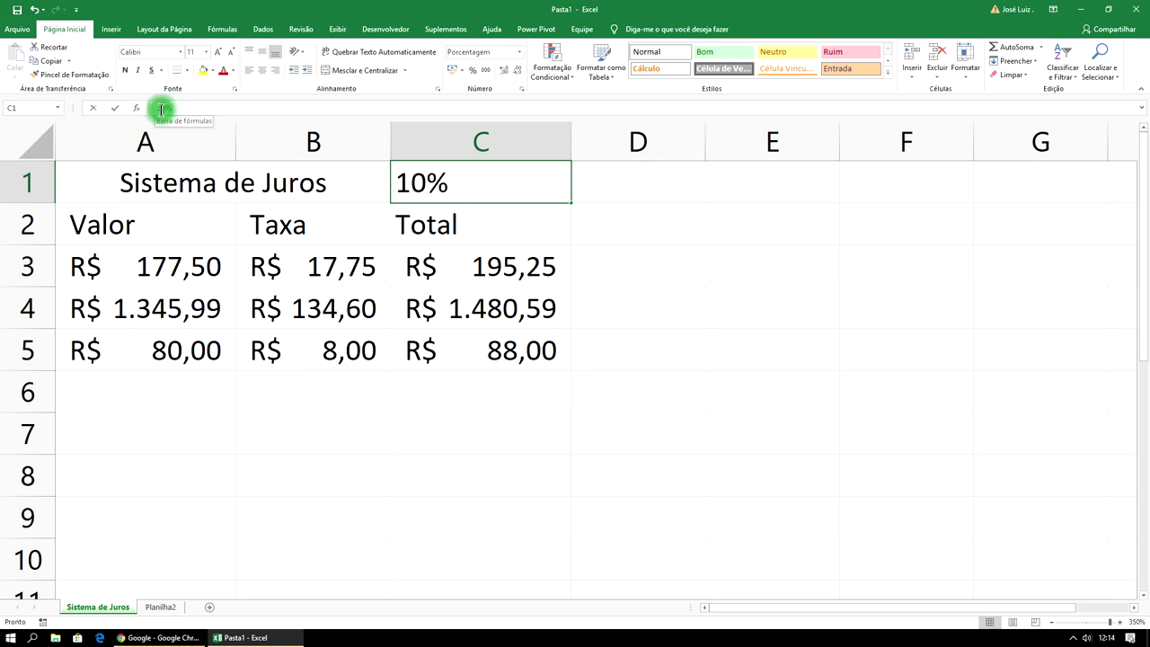
click(146, 108)
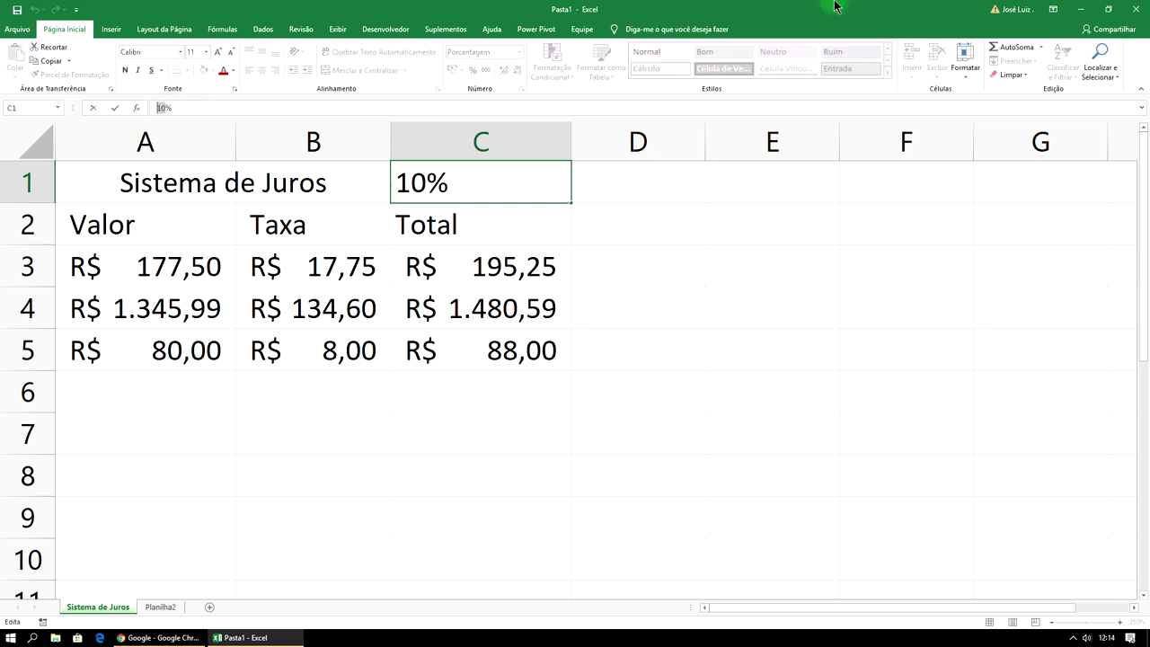
text(9)
key(Return)
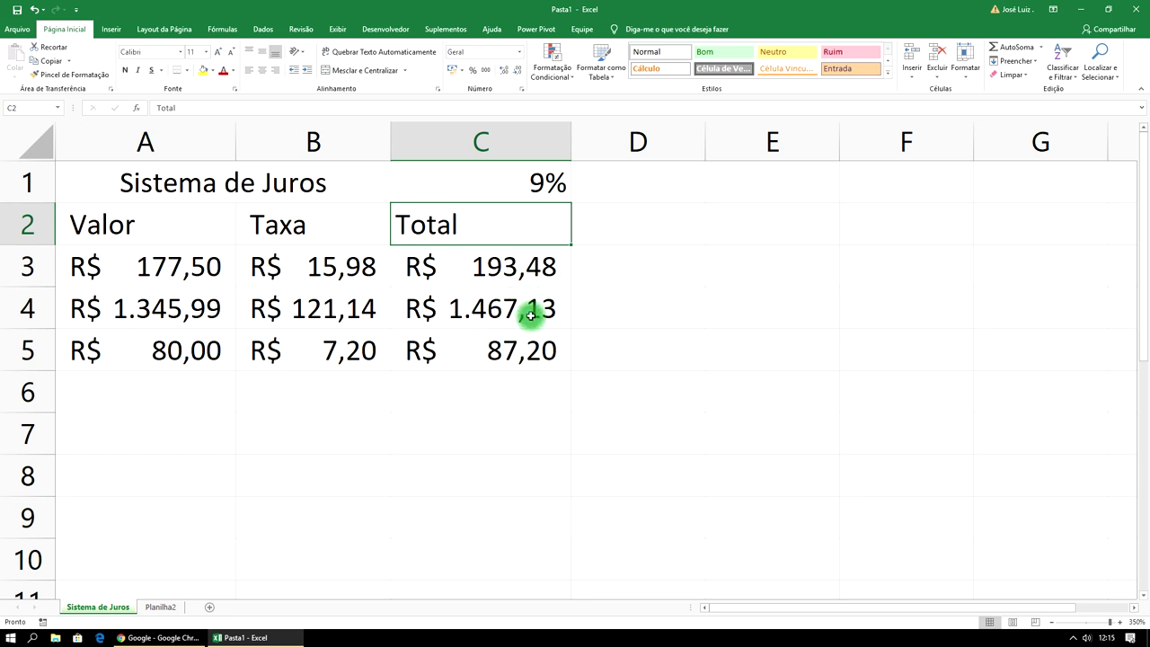
click(173, 187)
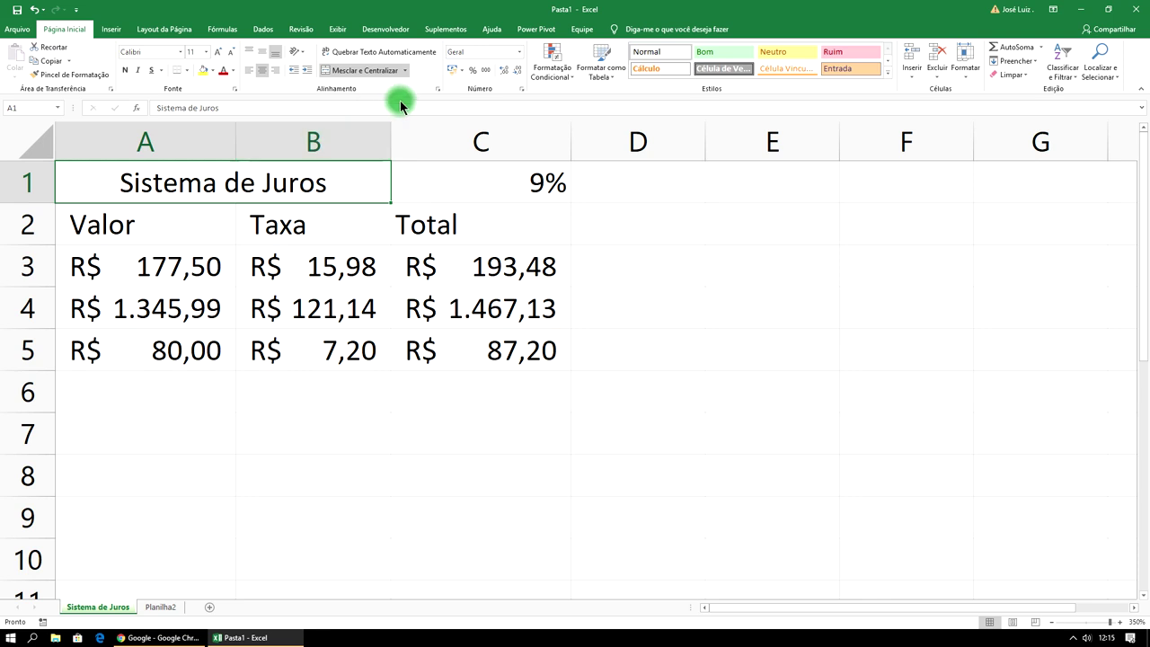
Fill the Sistema de Juros title cell blue and the 9% cell C1 light blue
click(212, 70)
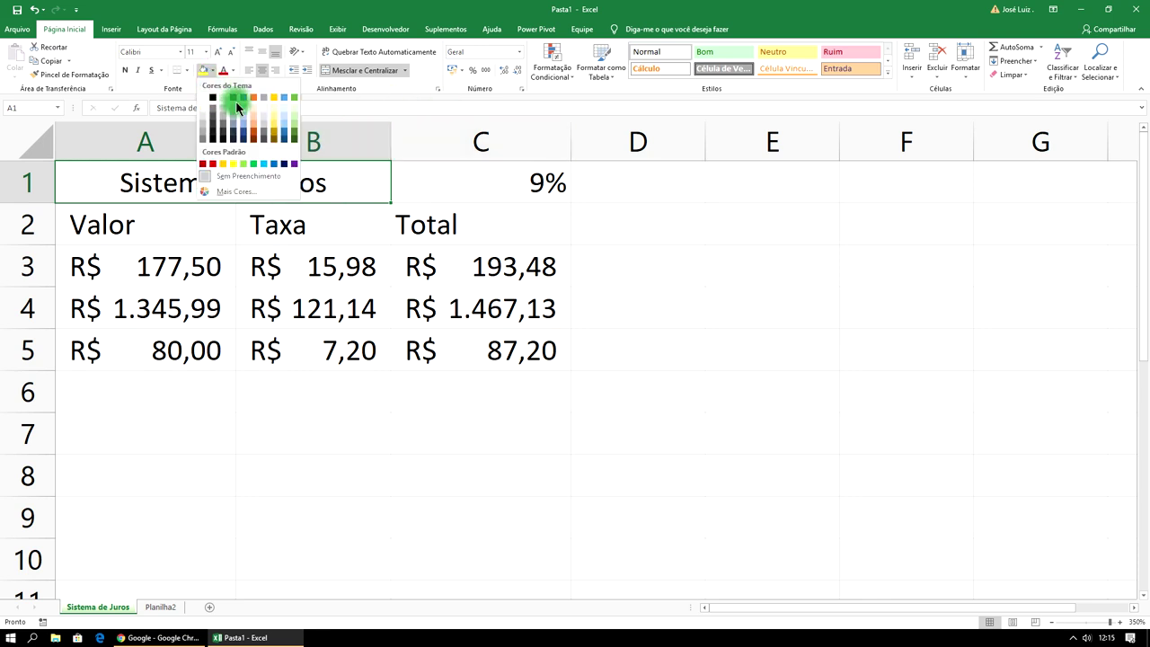
click(241, 96)
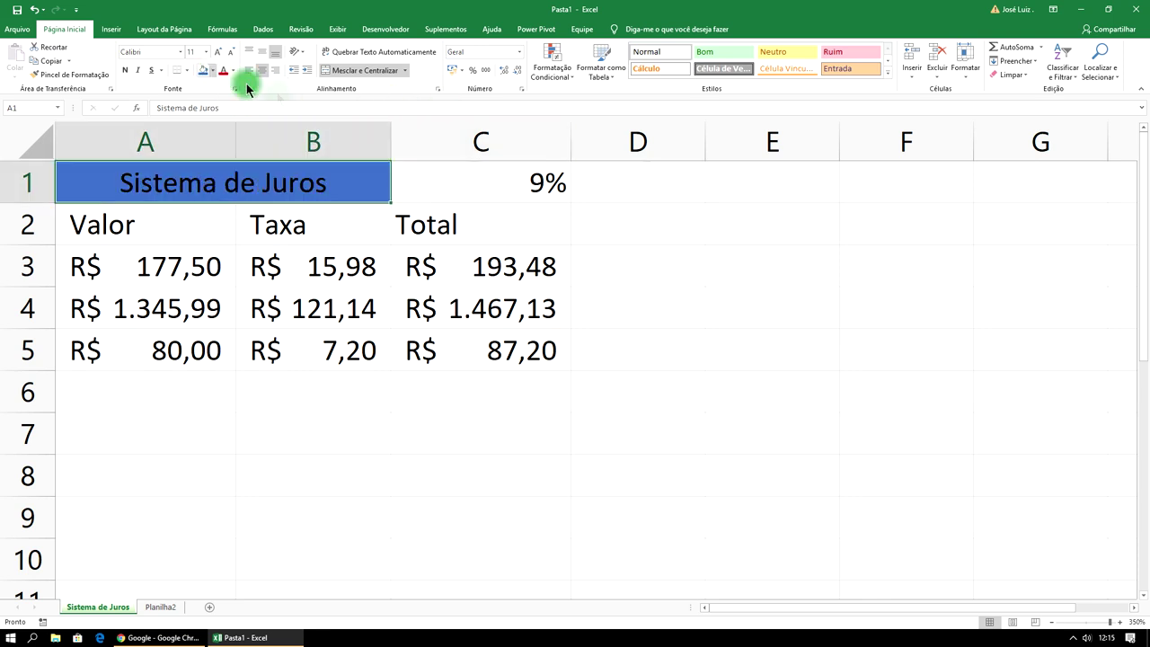
click(484, 176)
click(212, 70)
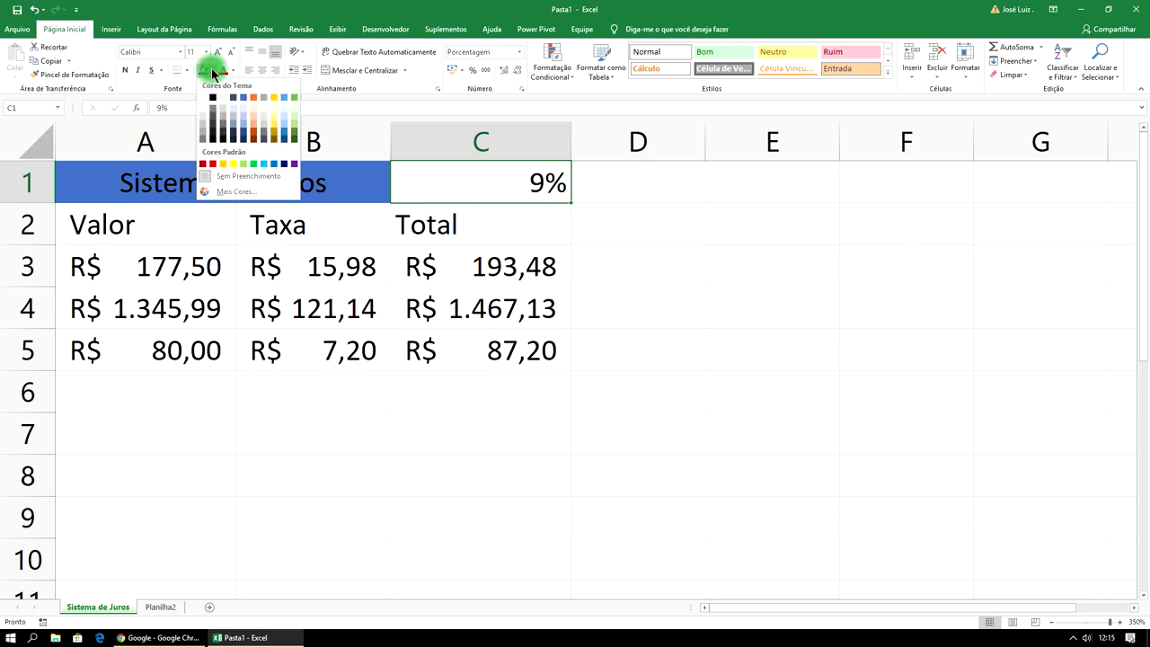
click(243, 121)
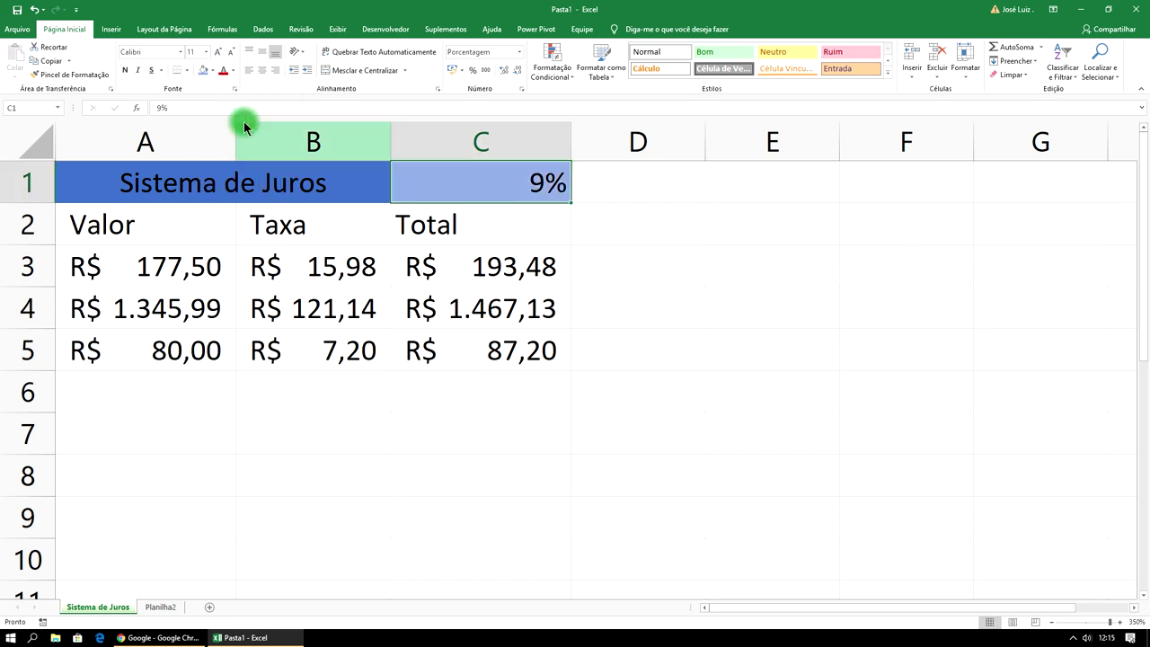
Give the Valor, Taxa, Total header row A2:C2 a dark navy fill
drag(174, 224, 449, 224)
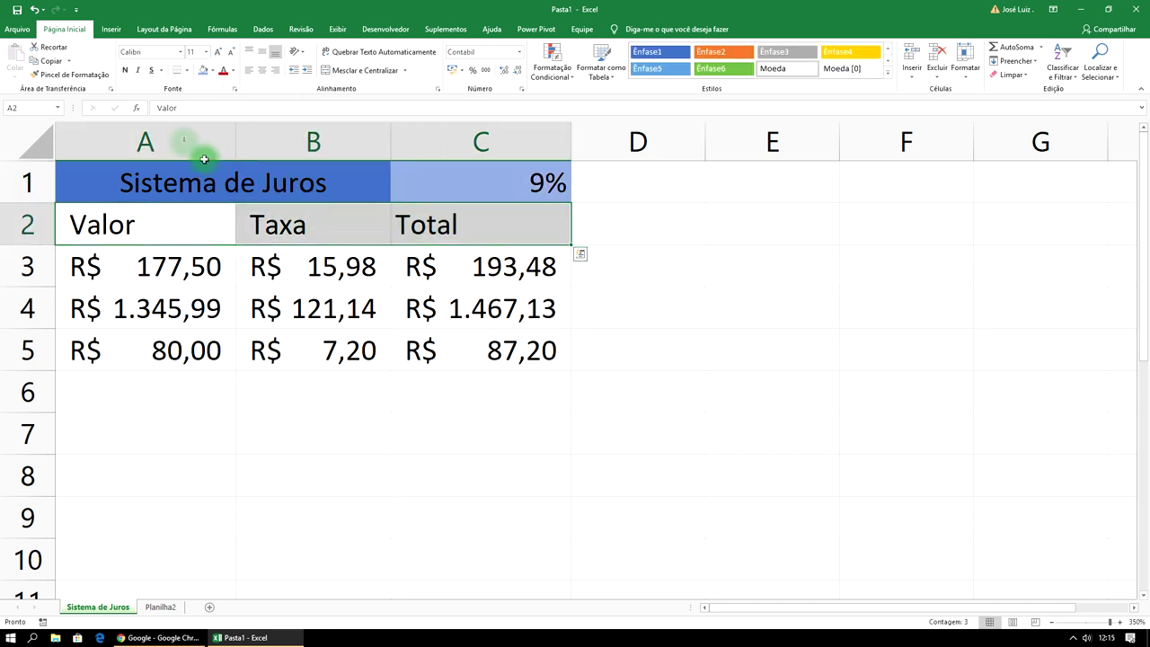
click(213, 71)
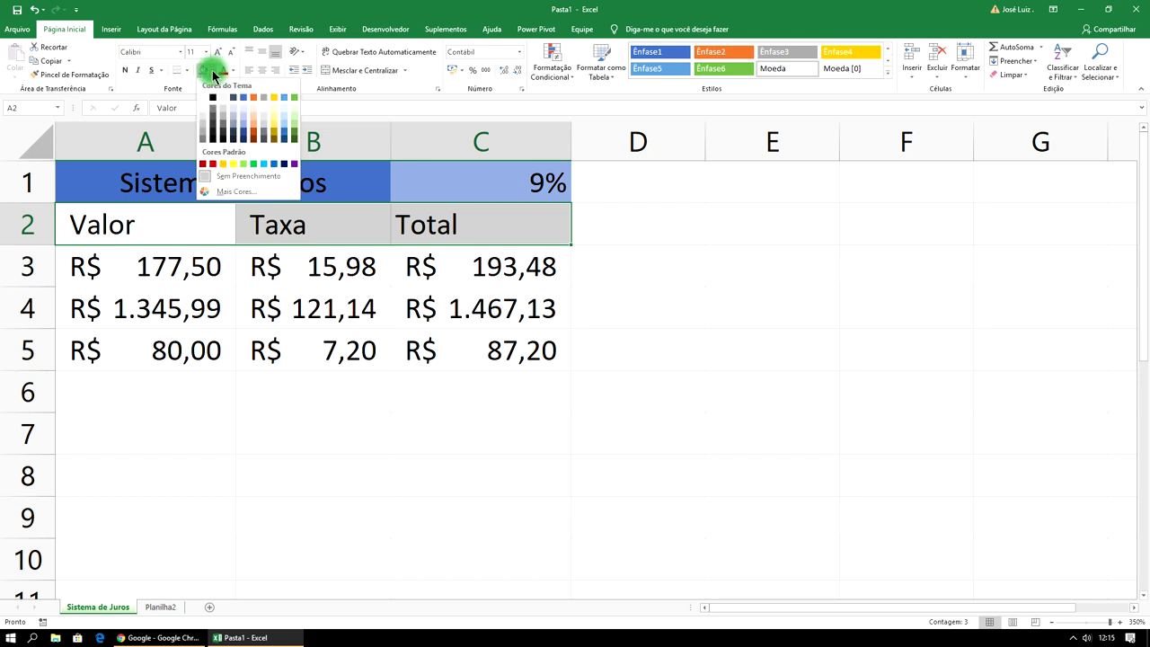
click(243, 137)
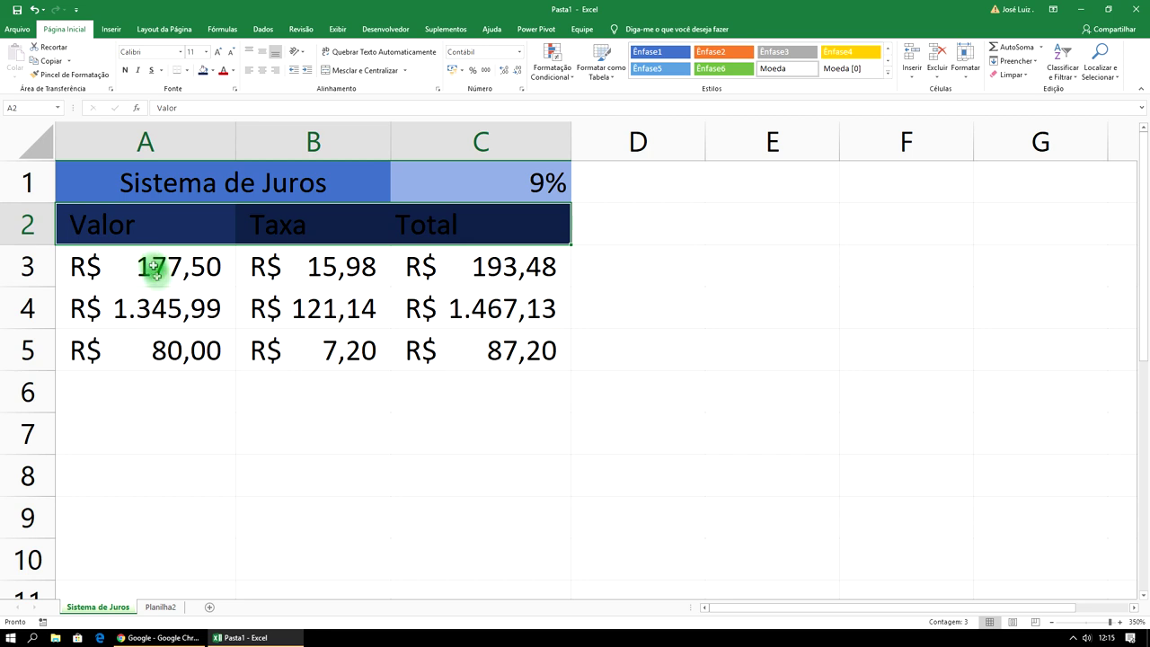
drag(153, 263, 238, 347)
mouse_move(604, 187)
mouse_down()
mouse_move(722, 430)
mouse_move(882, 526)
mouse_up()
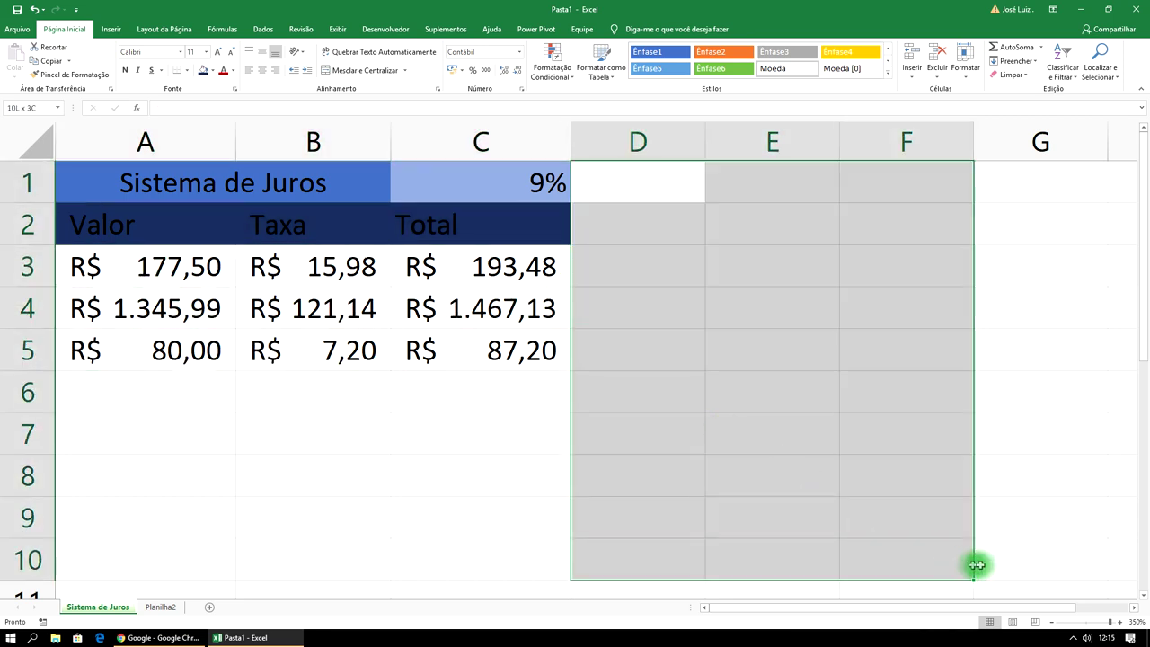
Fill the empty cells in columns D through J beside the table with black
drag(882, 526, 1031, 580)
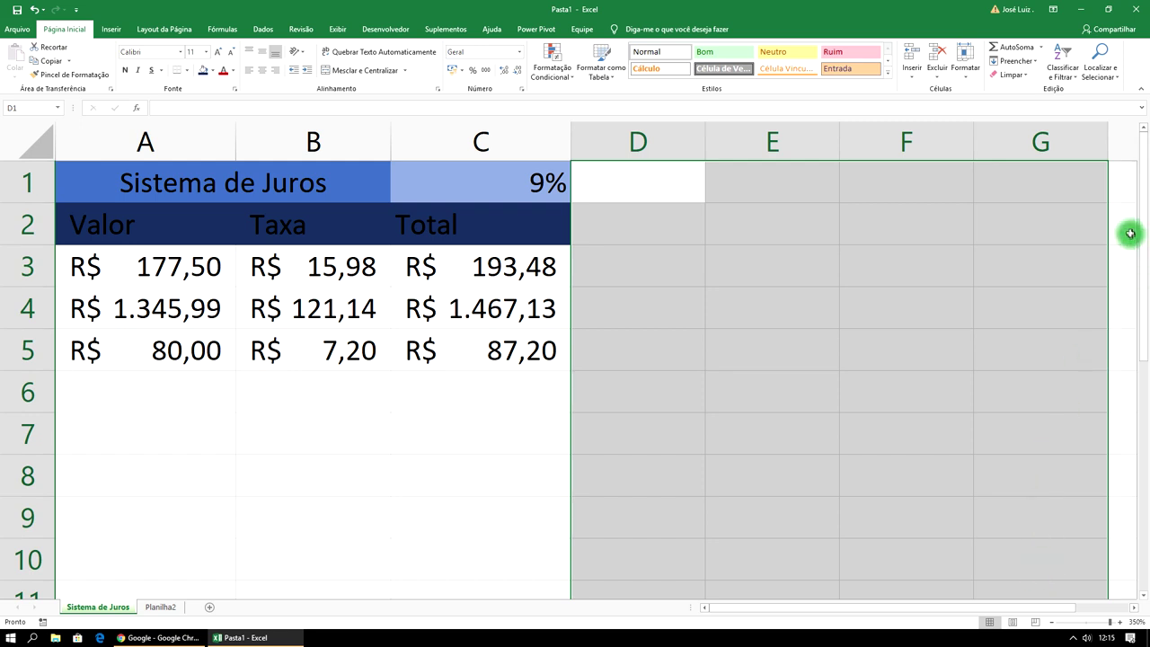
double_click(647, 184)
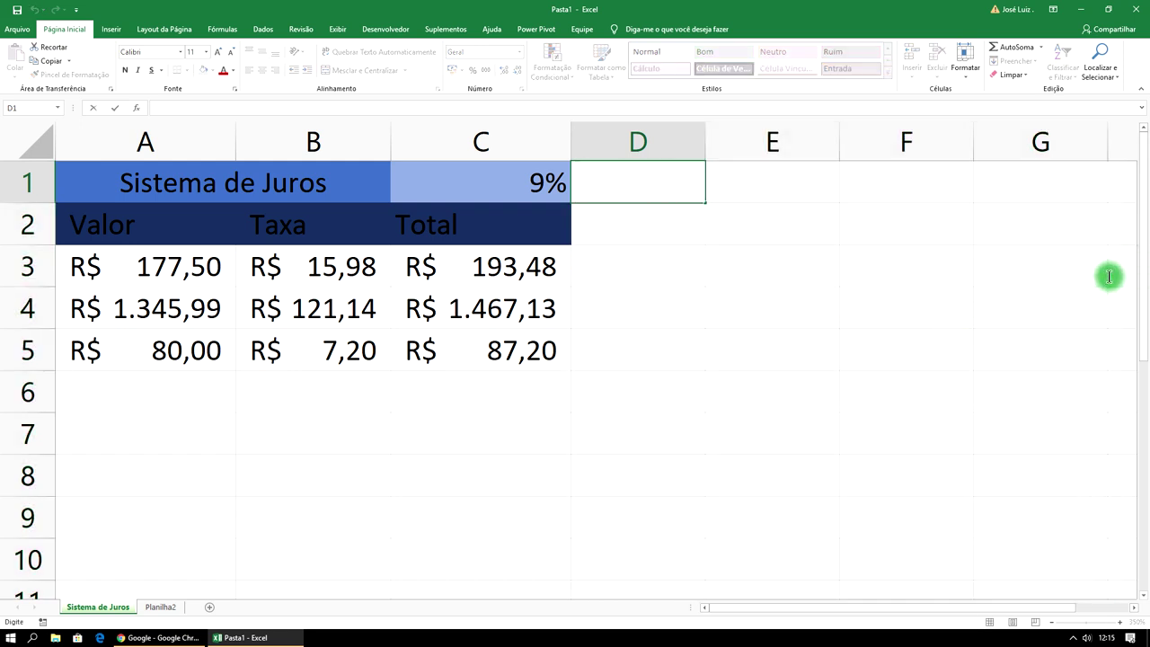
click(931, 231)
mouse_move(672, 182)
mouse_down()
mouse_move(911, 237)
mouse_move(1136, 514)
mouse_move(1073, 598)
mouse_up()
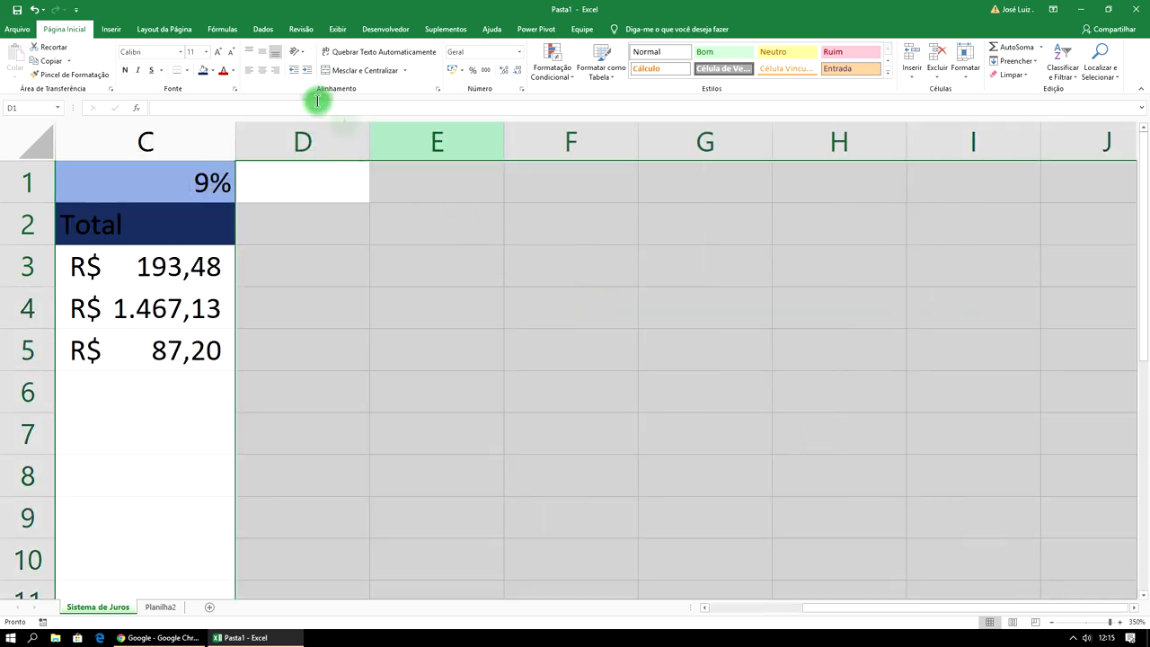
click(214, 72)
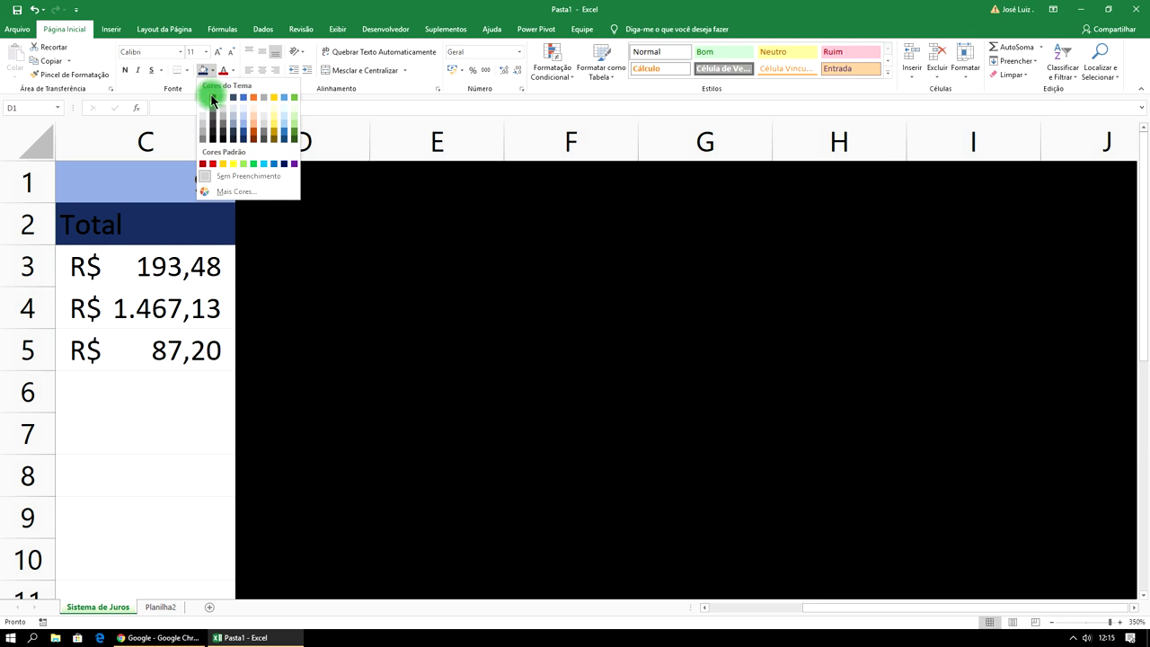
click(210, 93)
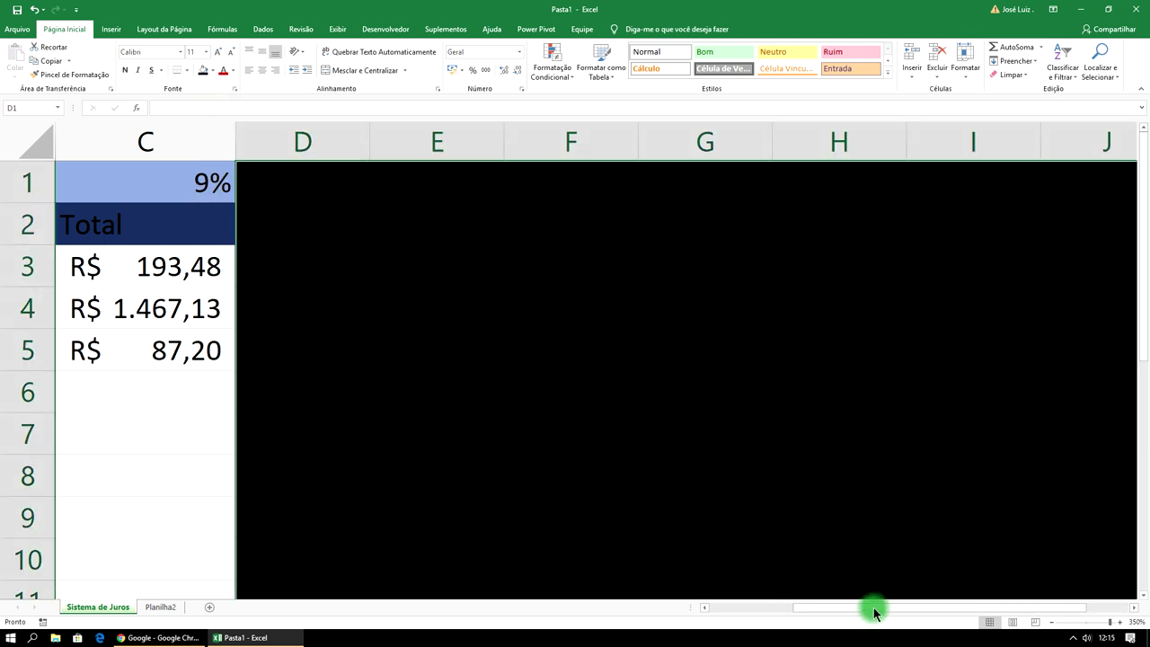
drag(875, 611, 728, 606)
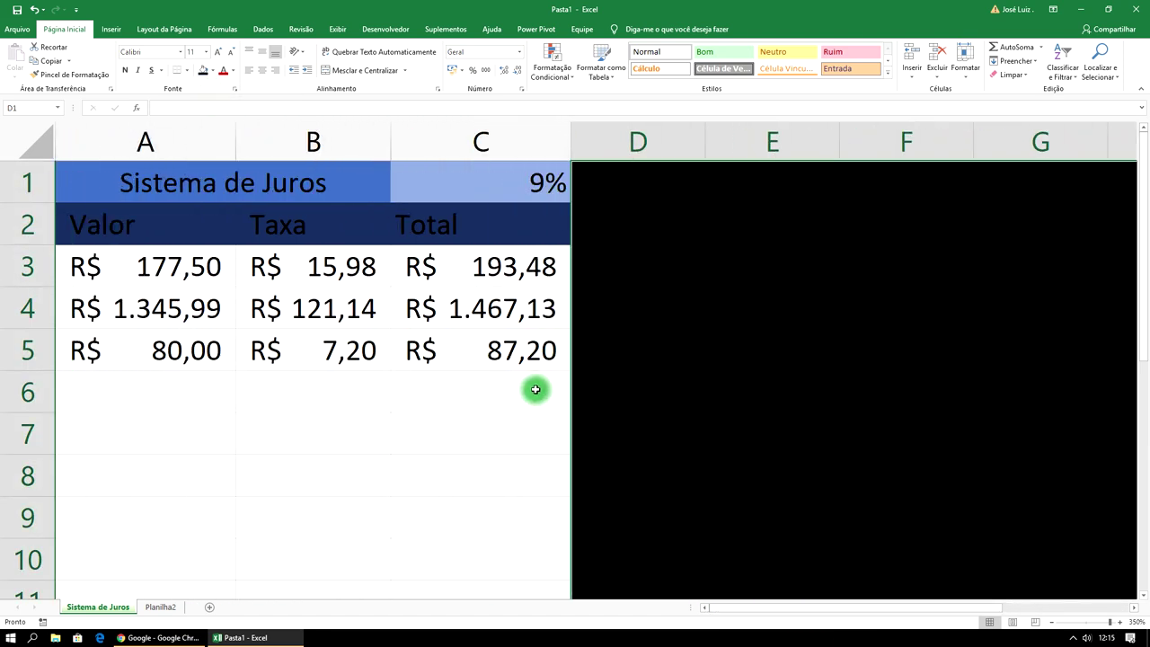
drag(536, 389, 215, 546)
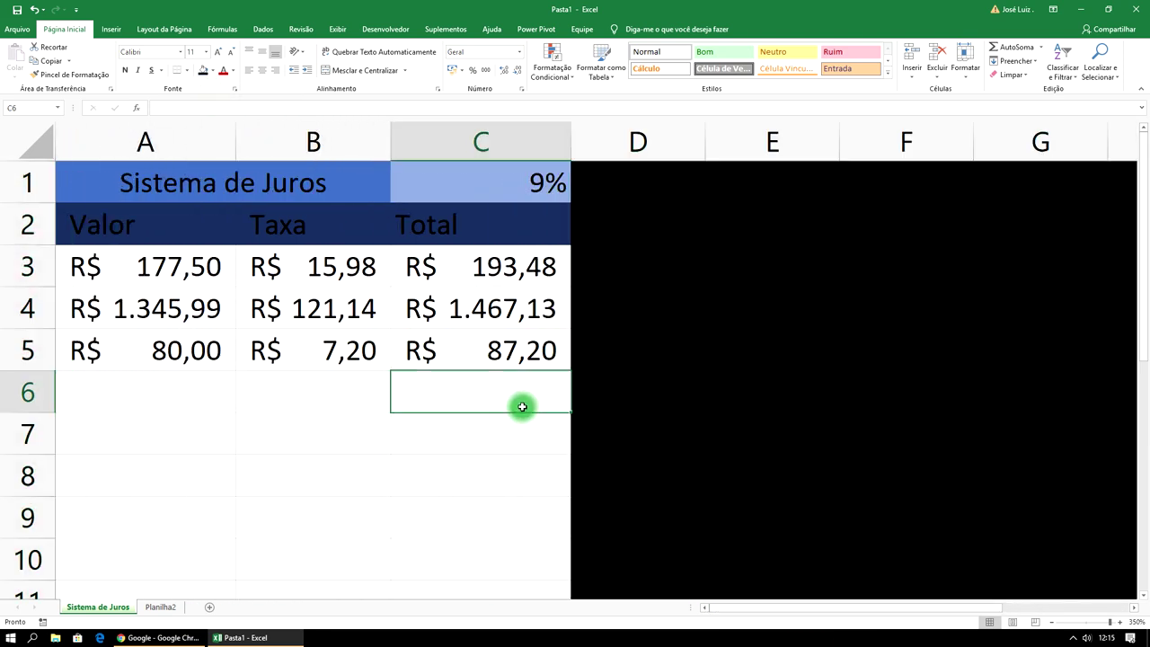
Fill rows 6 to 11 beneath the table, A6:C11, with black
click(215, 546)
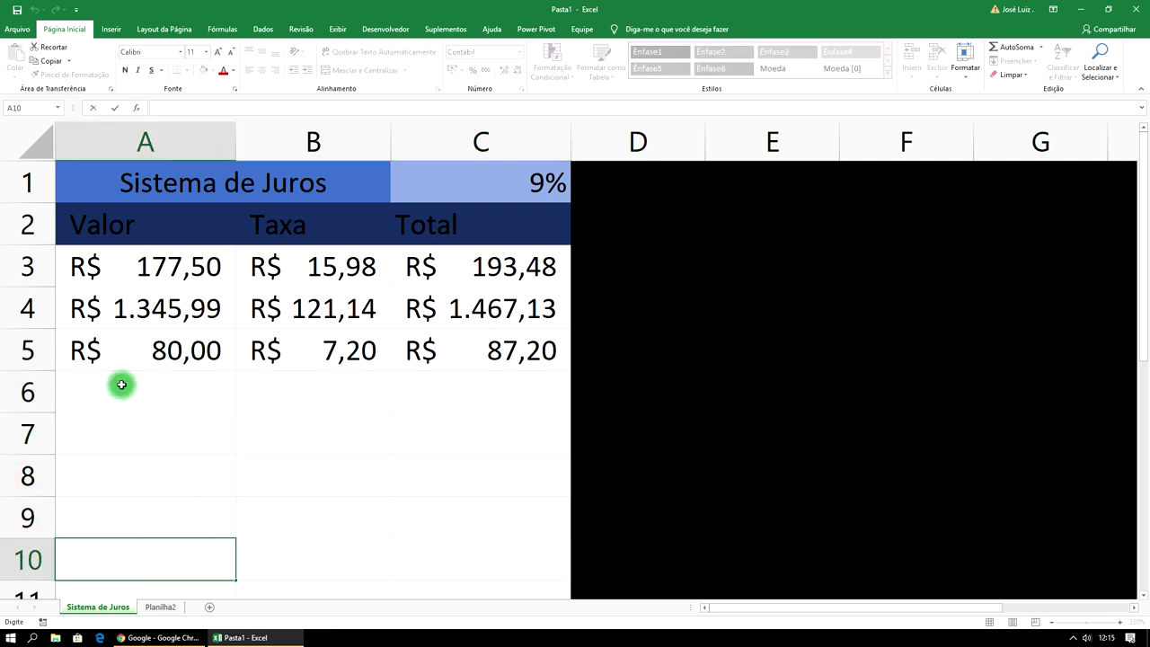
drag(121, 384, 462, 595)
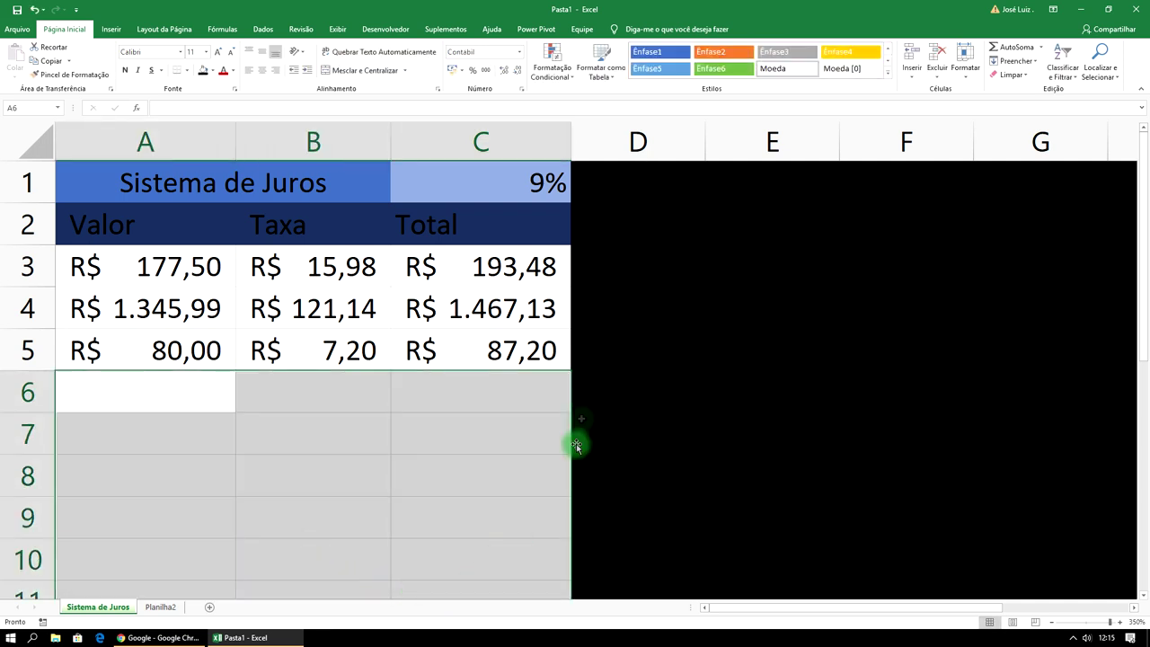
click(203, 75)
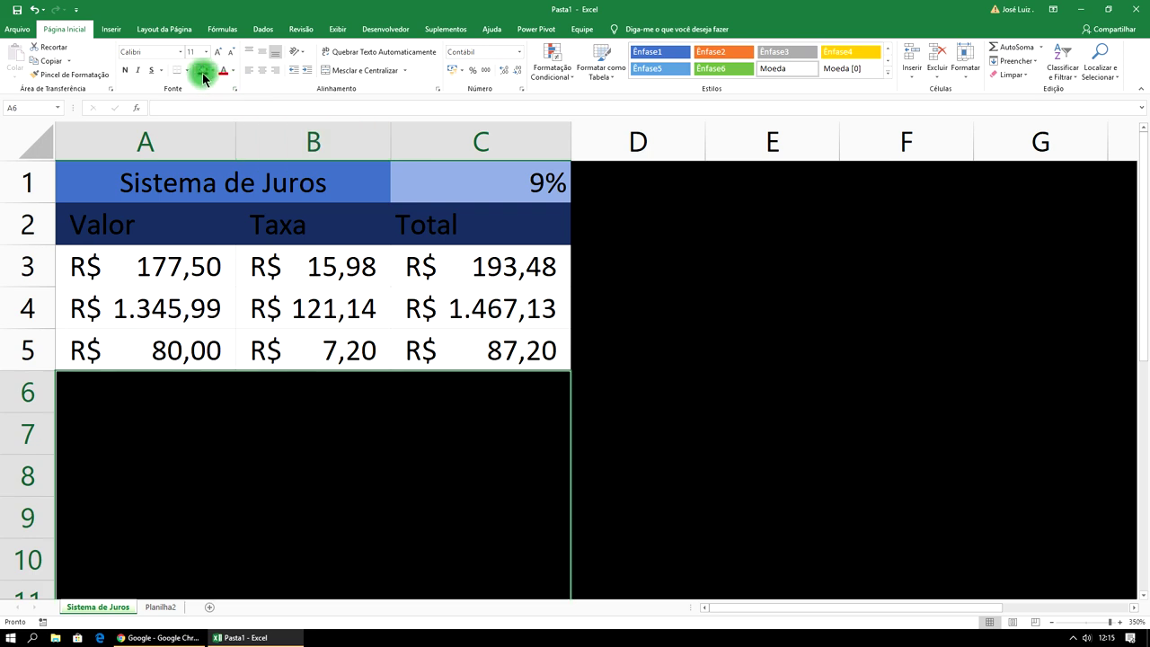
click(731, 290)
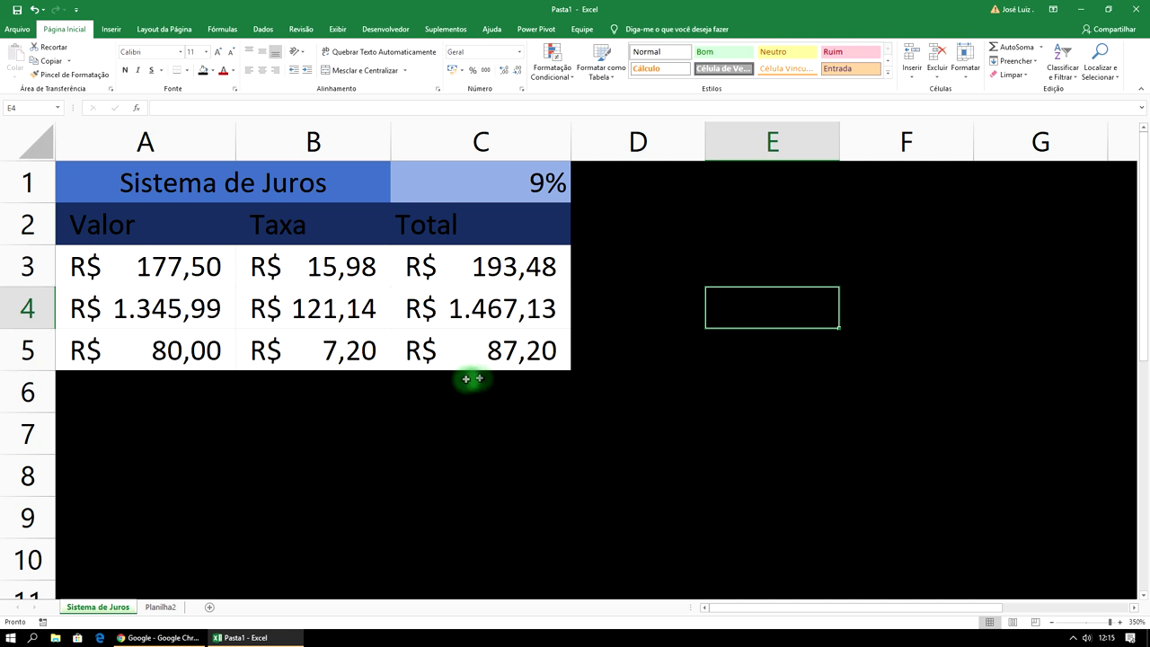
Set A6:C8 back to Sem Preenchimento so those rows are unfilled
drag(489, 382, 163, 472)
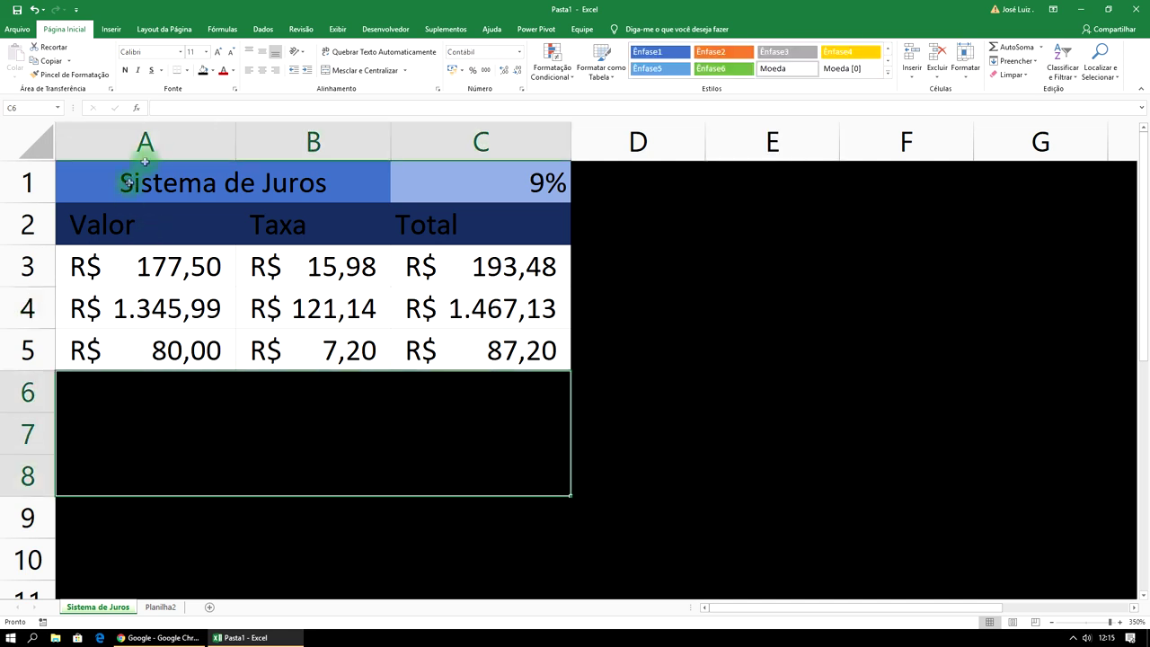
click(213, 71)
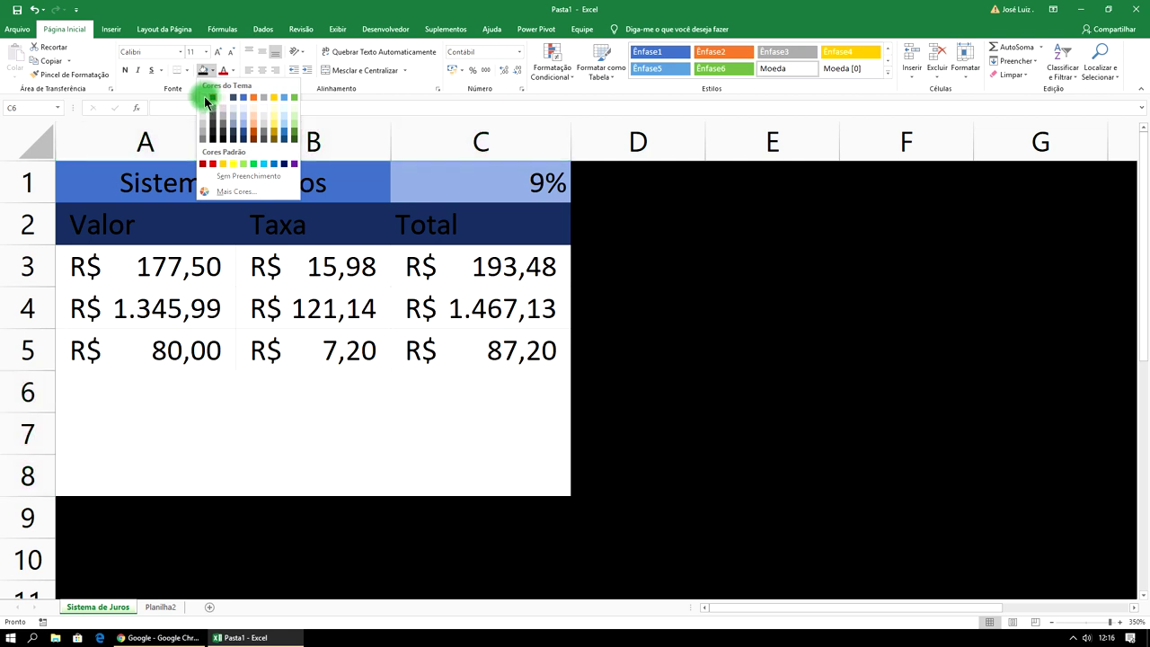
click(250, 177)
click(744, 374)
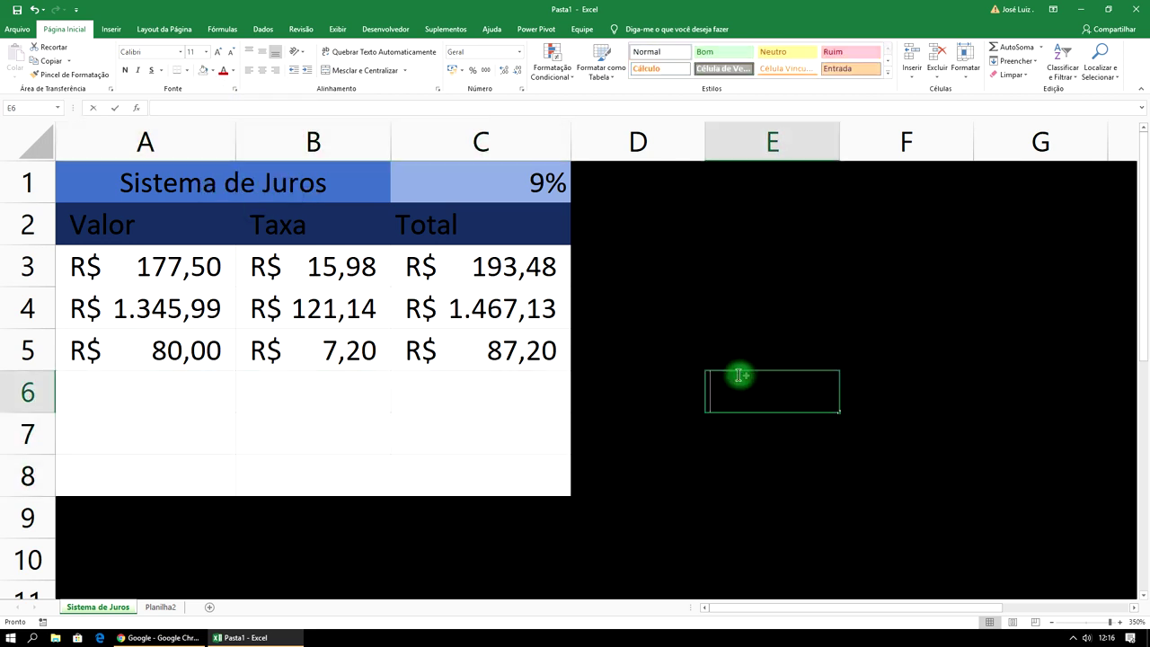
click(253, 184)
drag(253, 184, 434, 473)
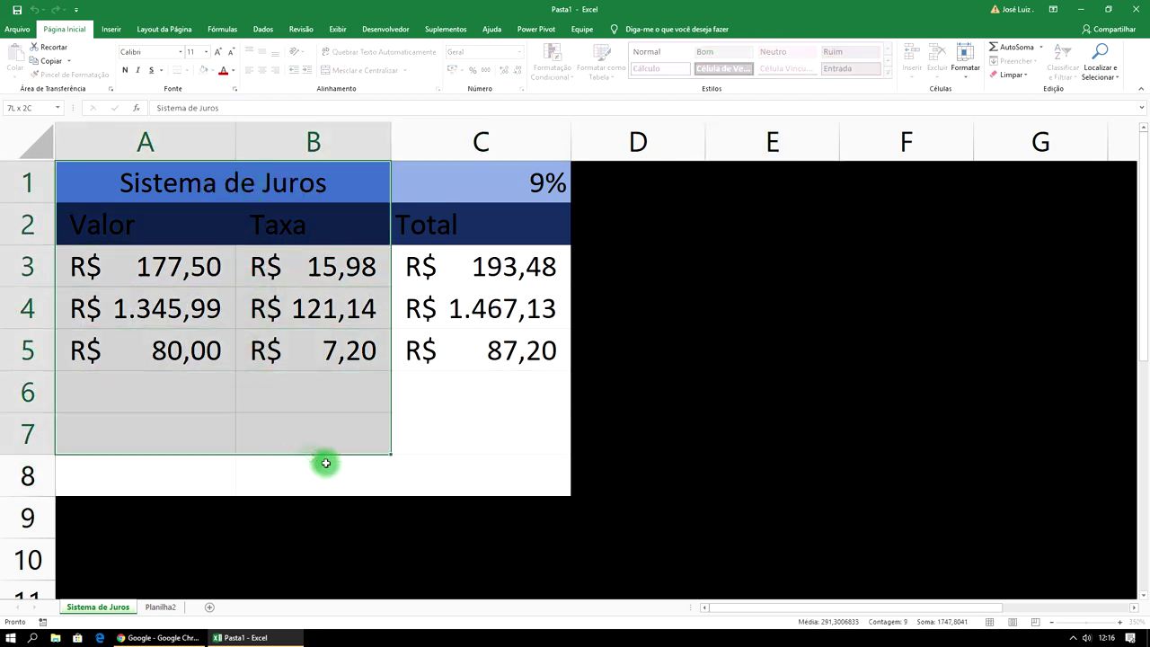
Apply Todas as Bordas to every cell of the table A1:C8
click(188, 70)
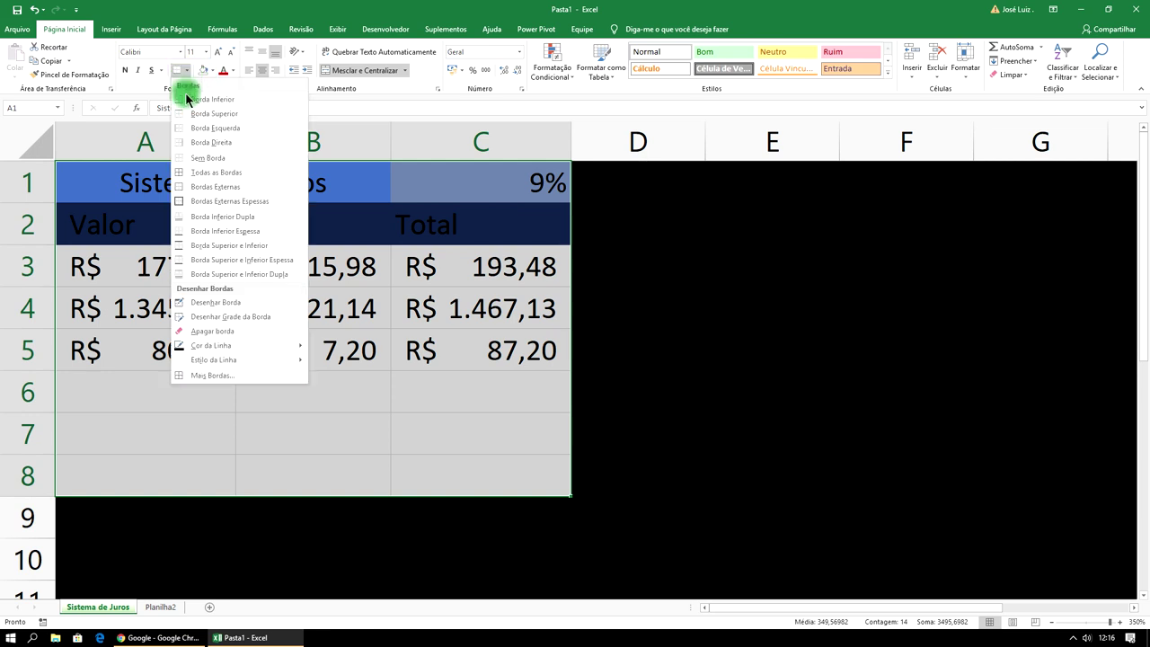
click(224, 180)
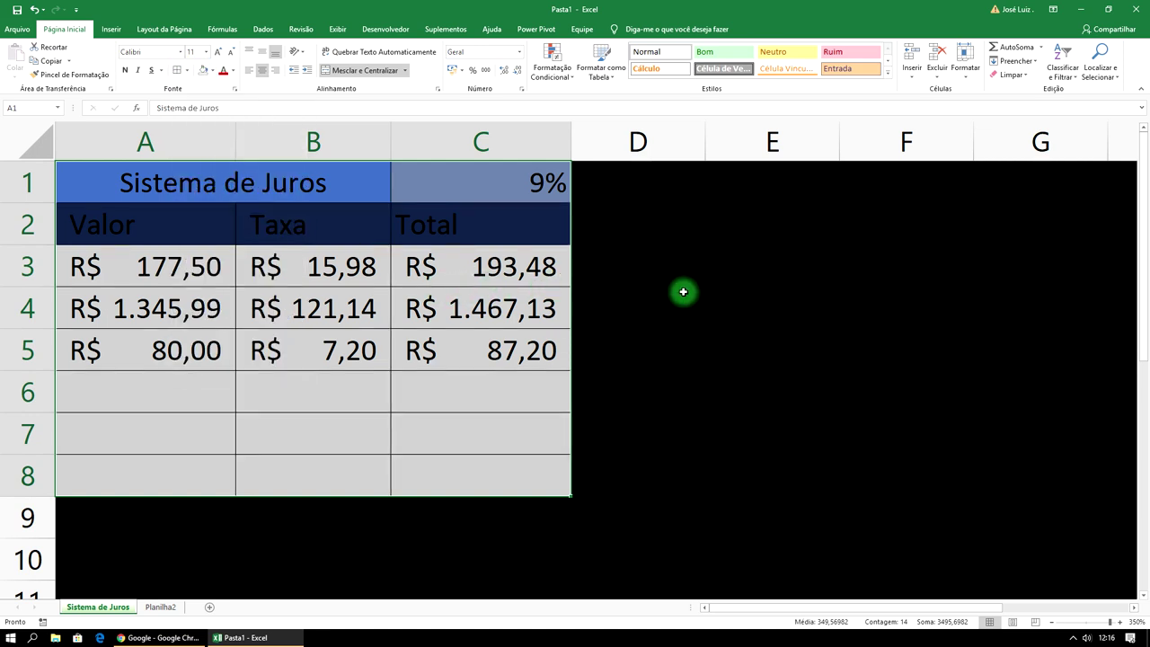
click(695, 277)
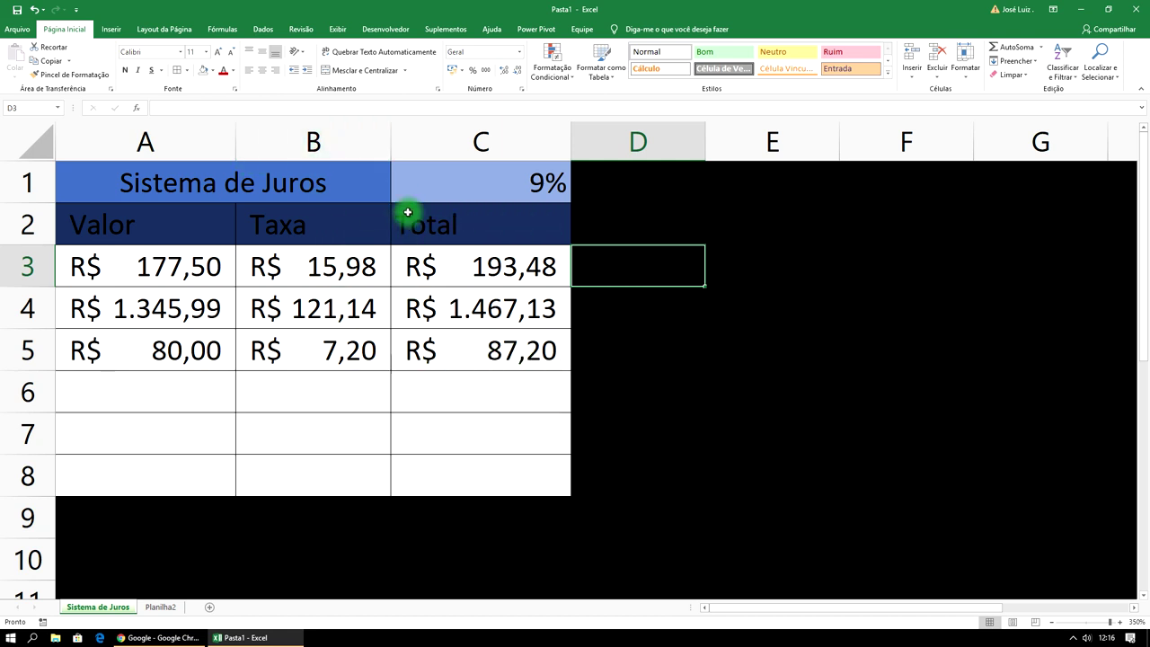
click(762, 286)
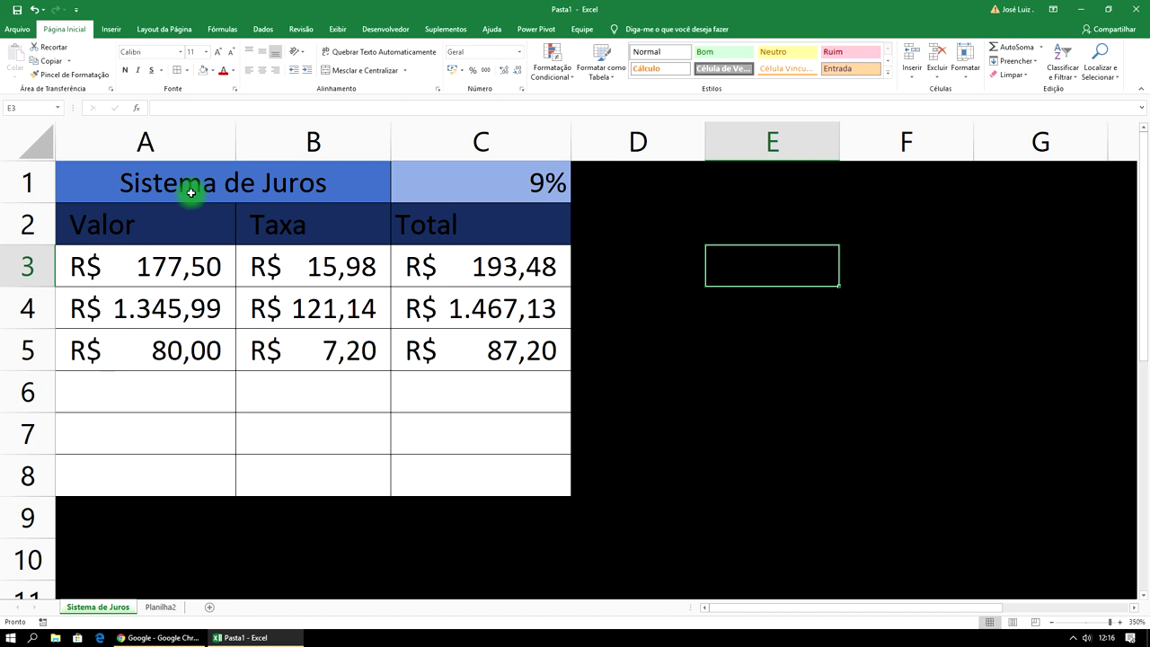
click(647, 325)
click(465, 394)
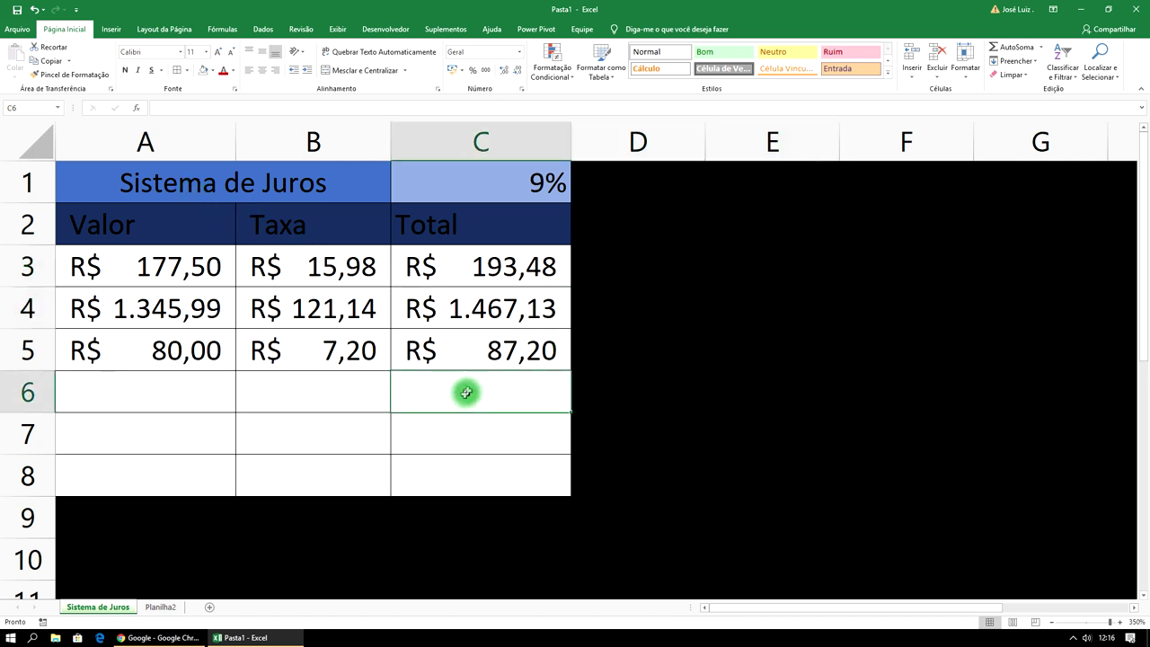